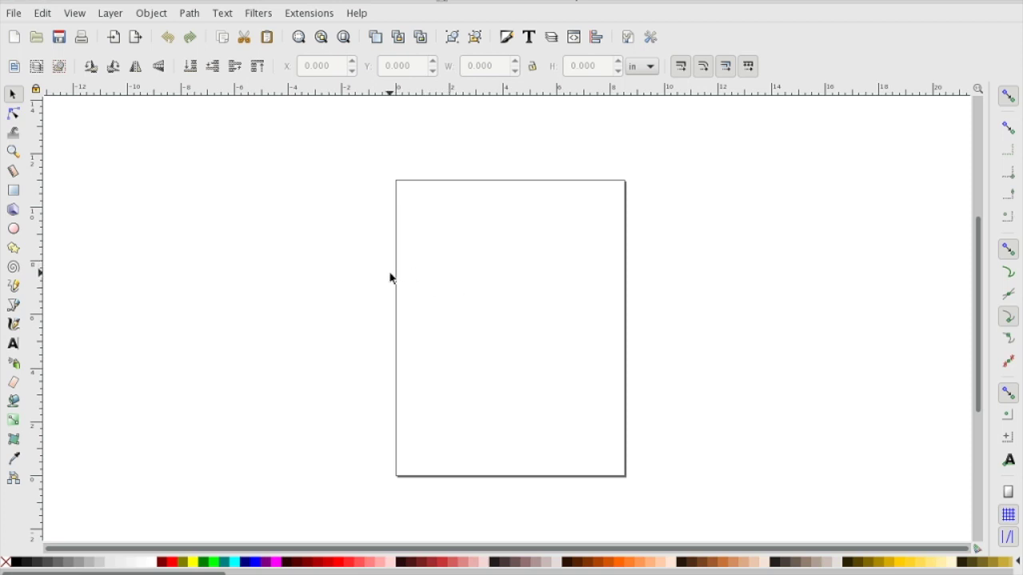
# Activate the Text tool, set to sans-serif Normal at size 4.
pyautogui.click(16, 346)
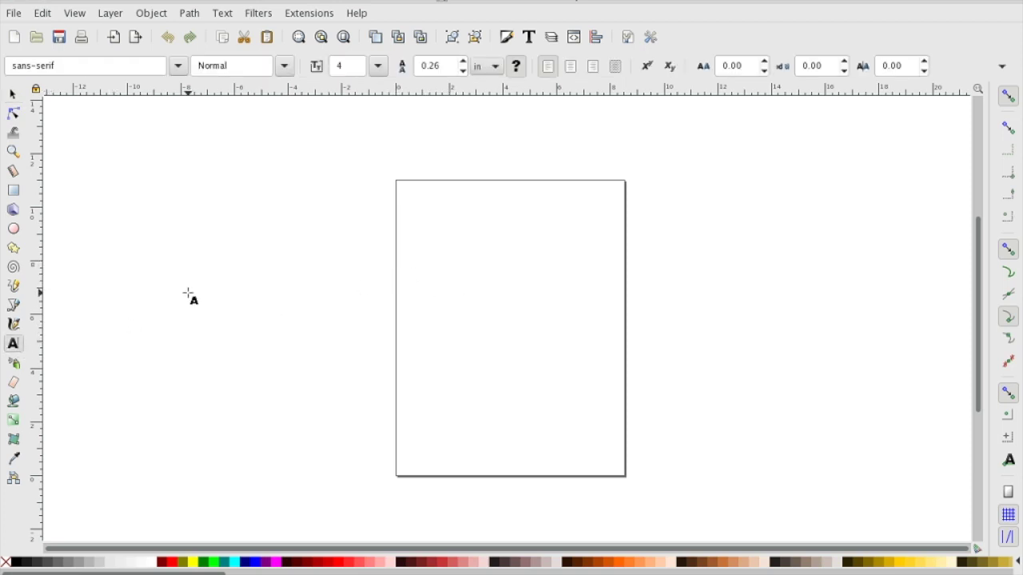
# Type 'INKSCAPE' near the top of the page, fixing the mistyped letters.
pyautogui.click(427, 248)
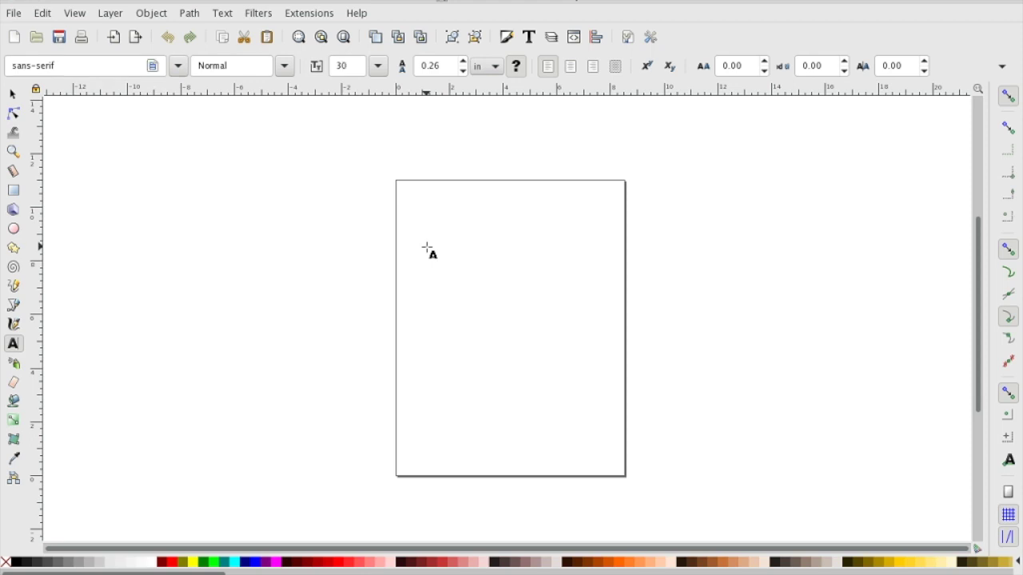
pyautogui.write('N')
pyautogui.write('CS')
pyautogui.press('BackSpace')
pyautogui.press('BackSpace')
pyautogui.write('KSCAPE')
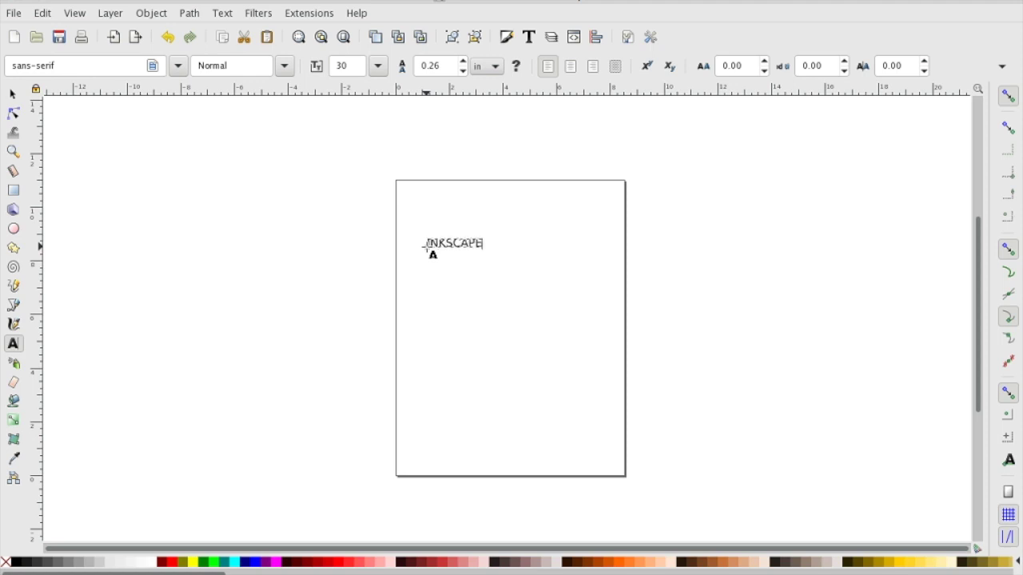
# Set the INKSCAPE text's font to Arial Black and select it as an object.
pyautogui.click(178, 67)
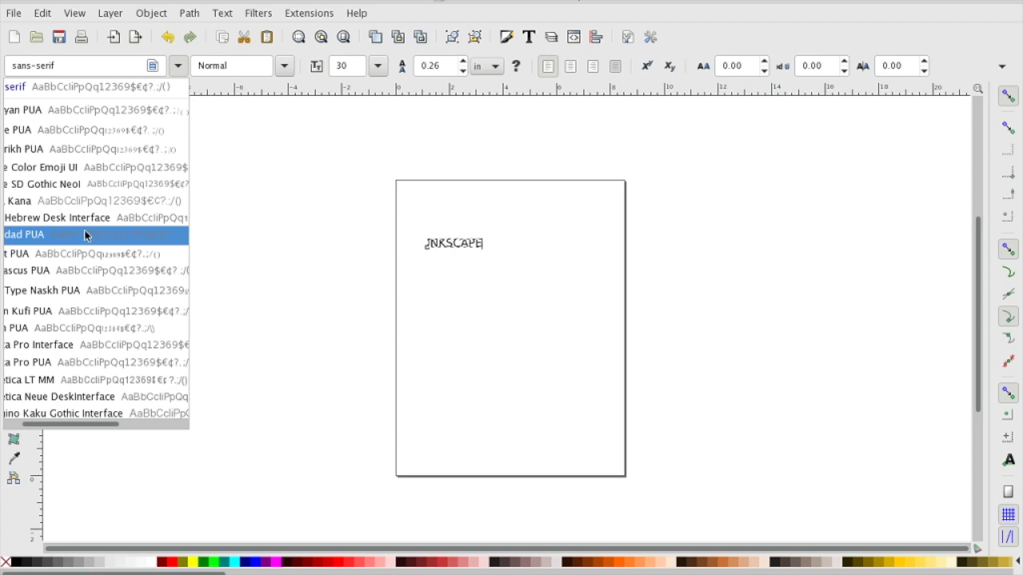
pyautogui.hscroll(4, 85, 234)
pyautogui.hscroll(-4, 85, 235)
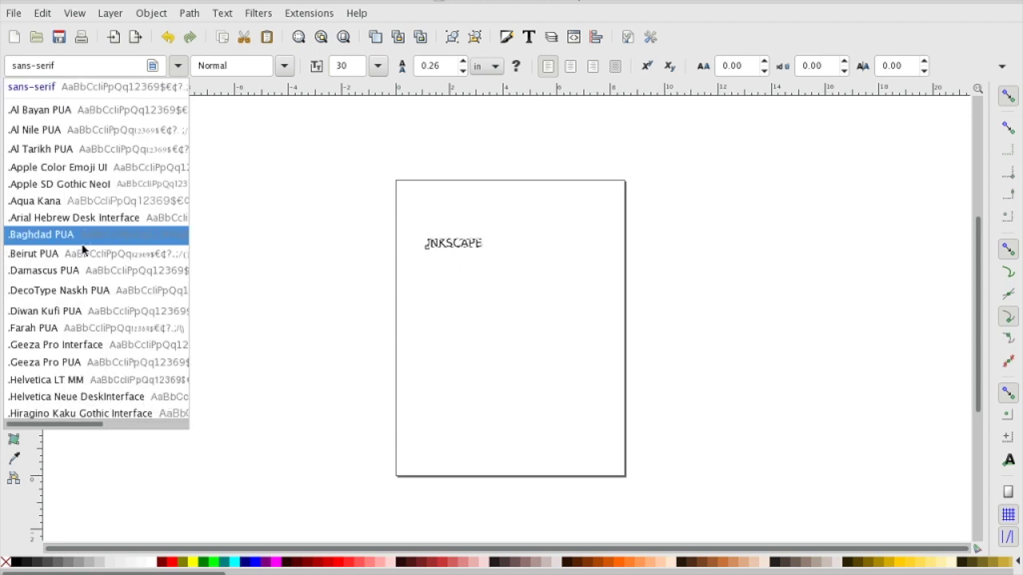
pyautogui.scroll(-7, 62, 413)
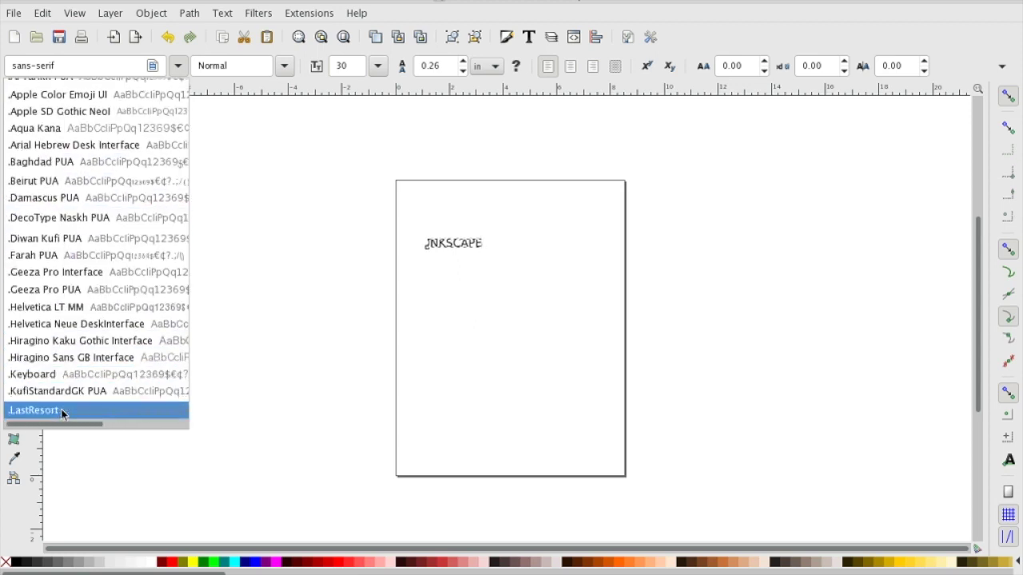
pyautogui.scroll(-15, 61, 410)
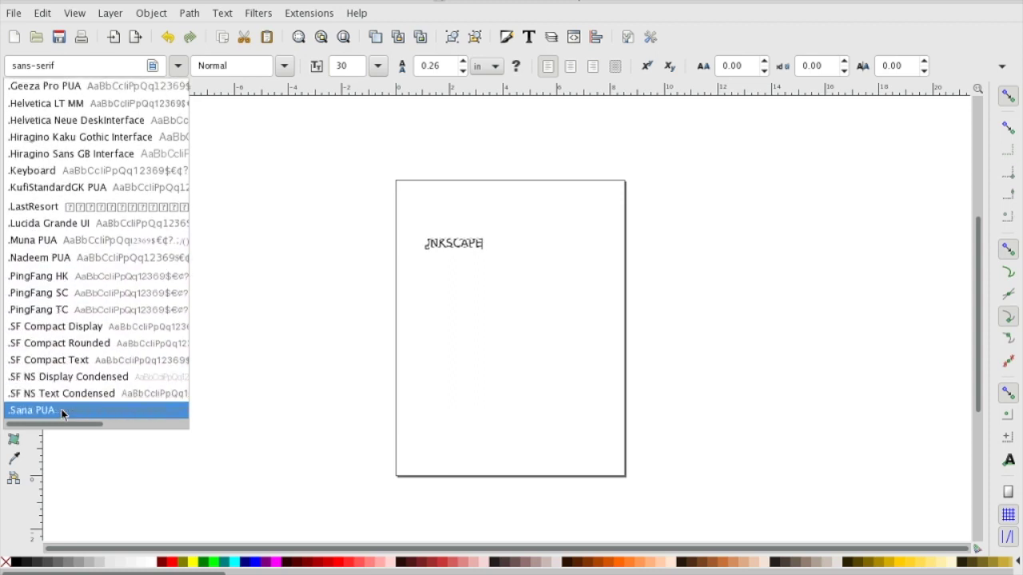
pyautogui.scroll(-6, 61, 413)
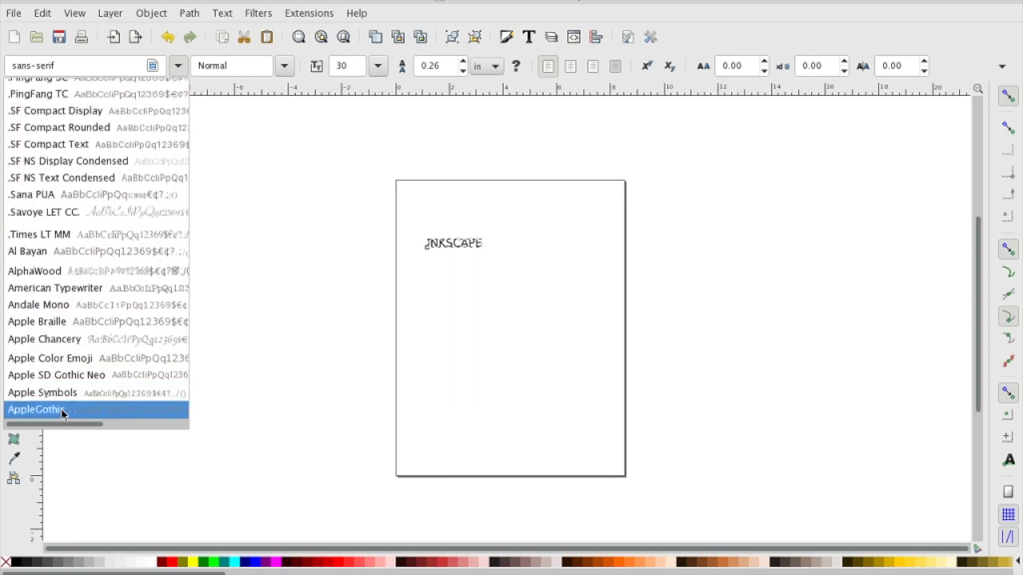
pyautogui.scroll(-7, 62, 412)
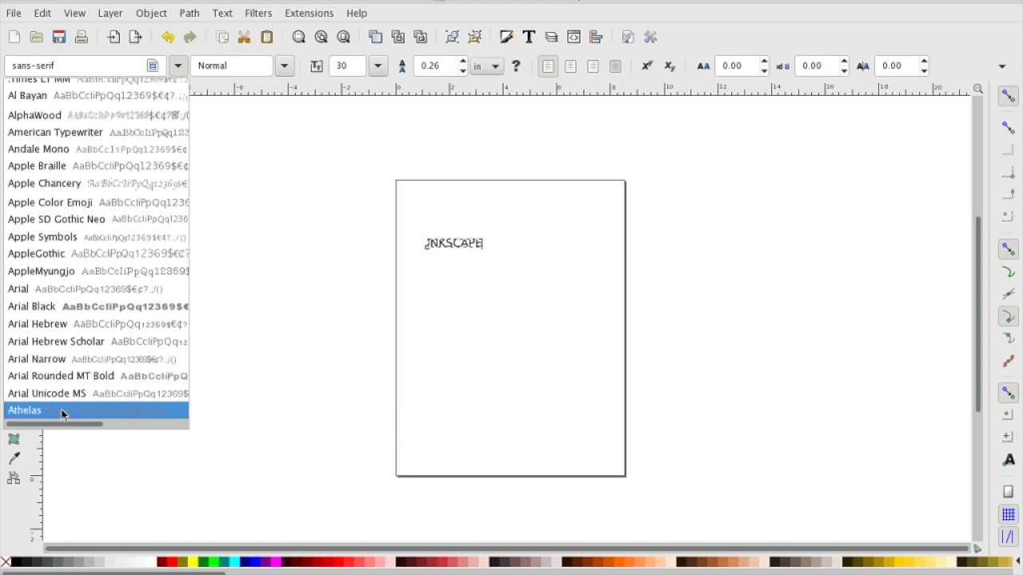
pyautogui.click(35, 308)
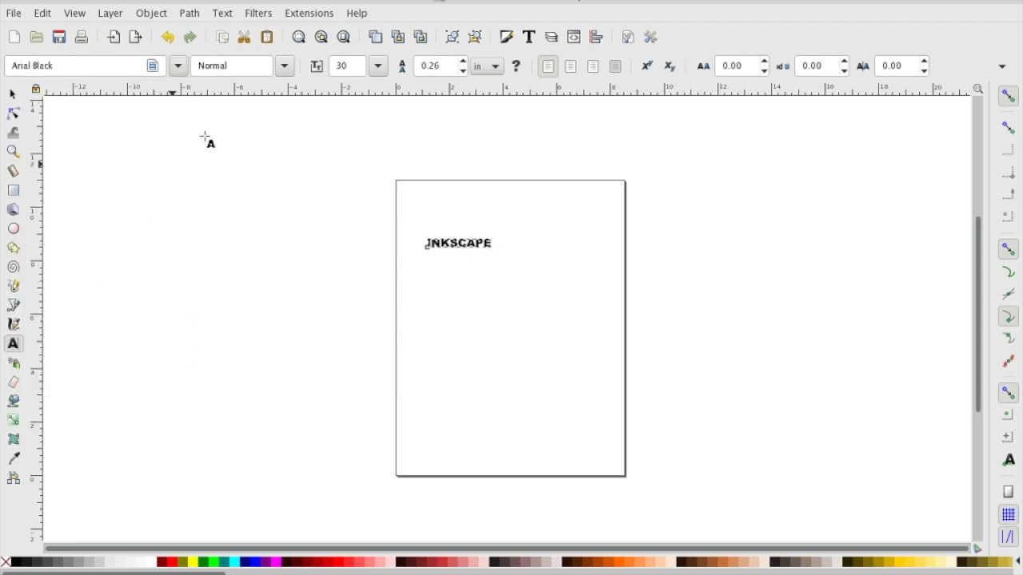
pyautogui.click(13, 93)
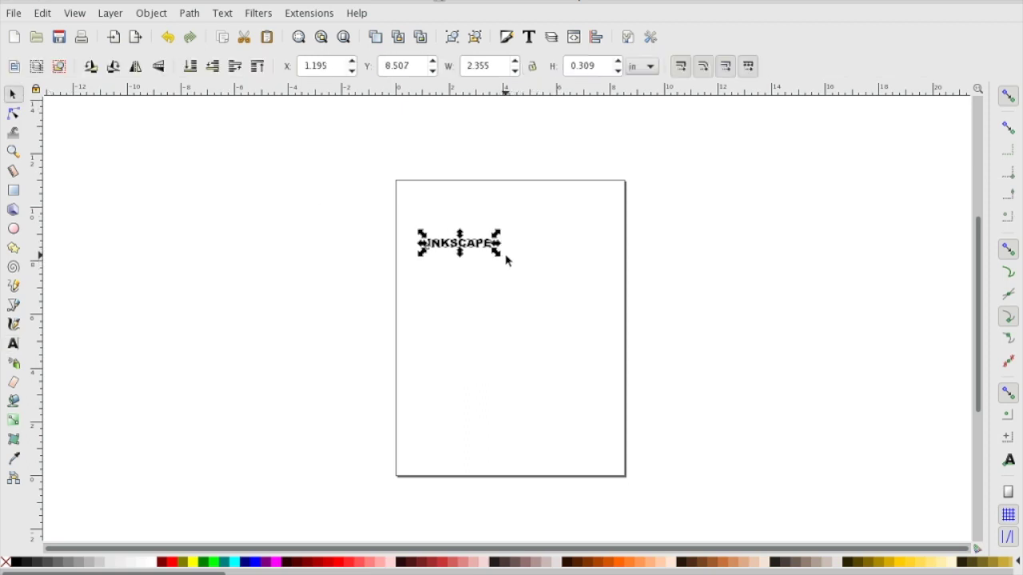
# Scale the INKSCAPE text up to about 20.509 × 2.688 in, wider than the page.
pyautogui.moveTo(496, 253); pyautogui.dragTo(740, 327)
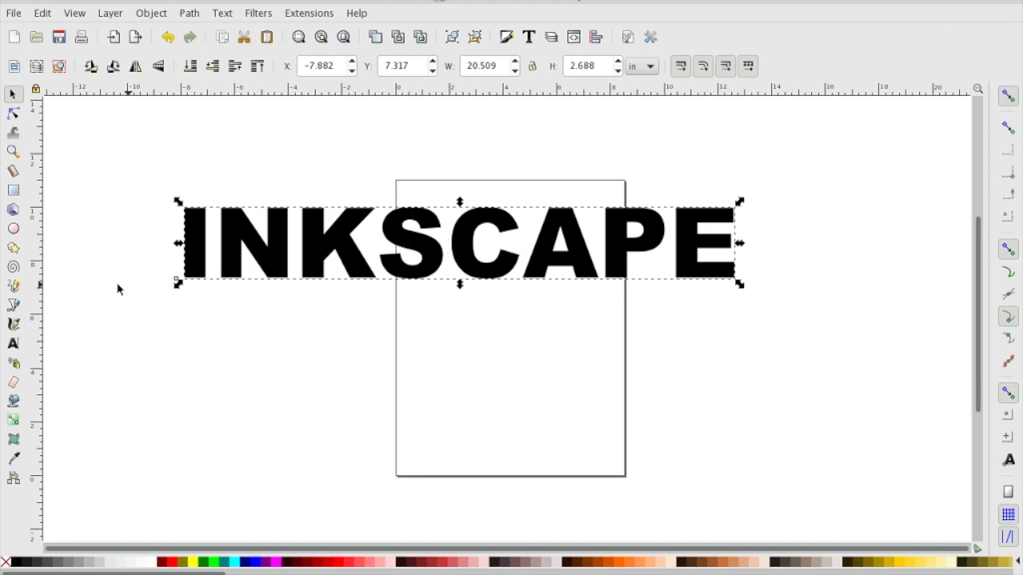
pyautogui.click(13, 304)
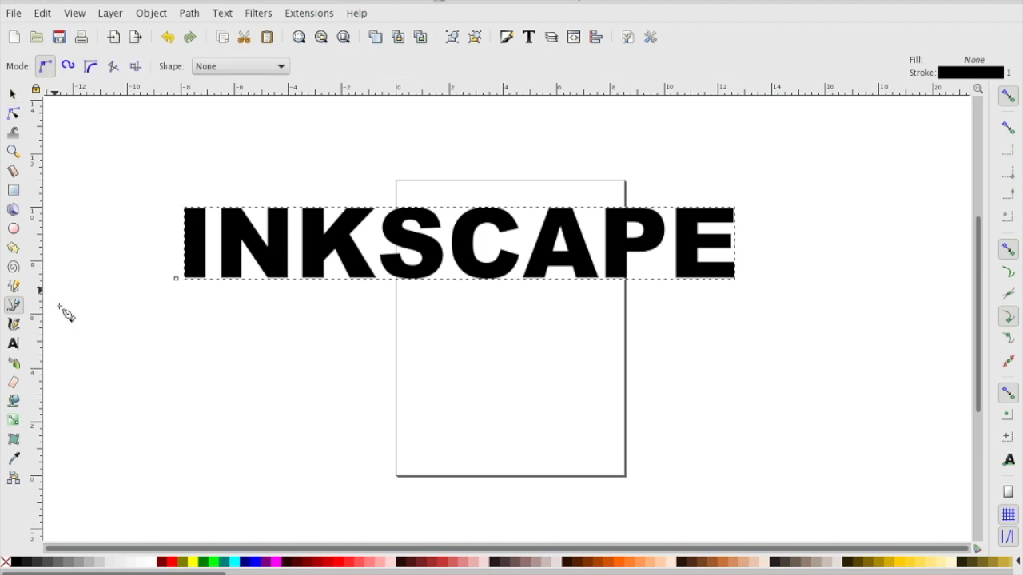
# Draw a straight line beneath the text and bend it upward into a 30.898 × 4.326 in arc.
pyautogui.click(87, 416)
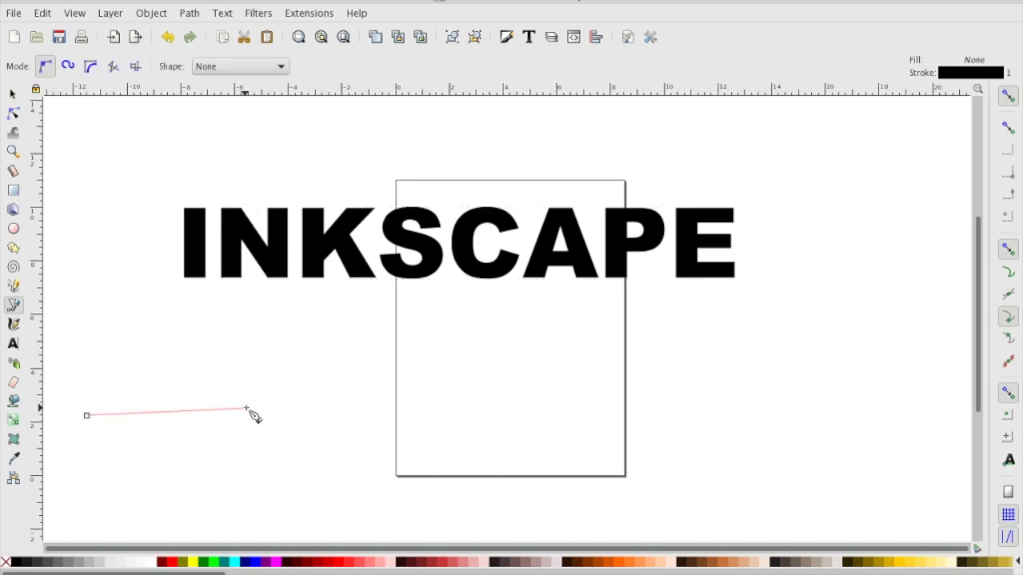
pyautogui.click(935, 416)
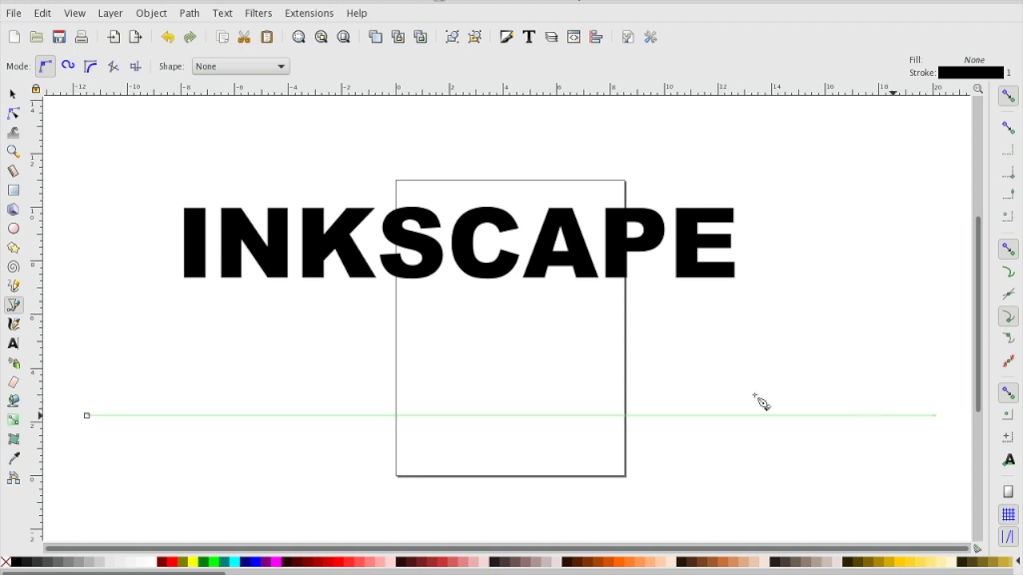
pyautogui.press('Escape')
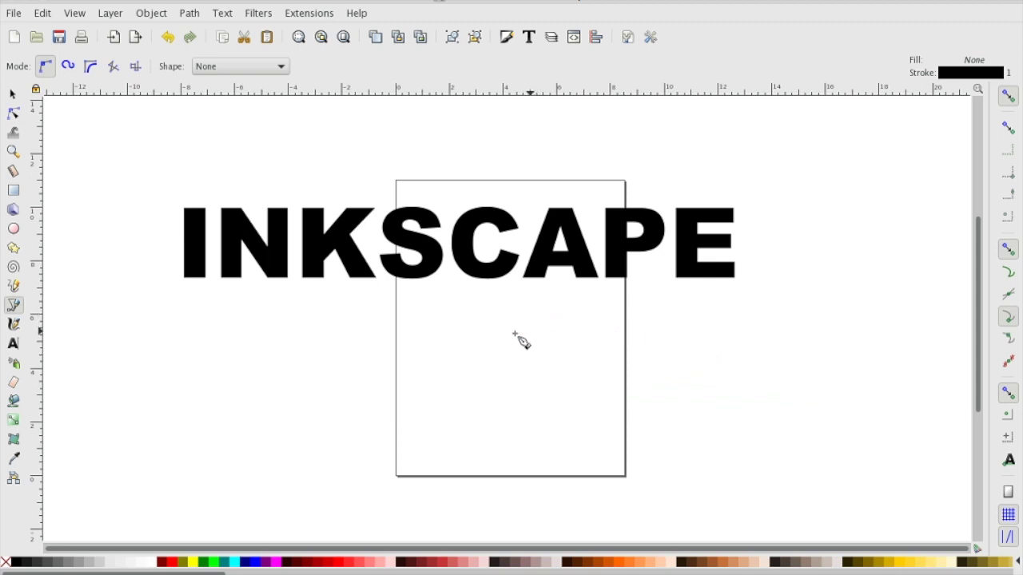
pyautogui.click(91, 430)
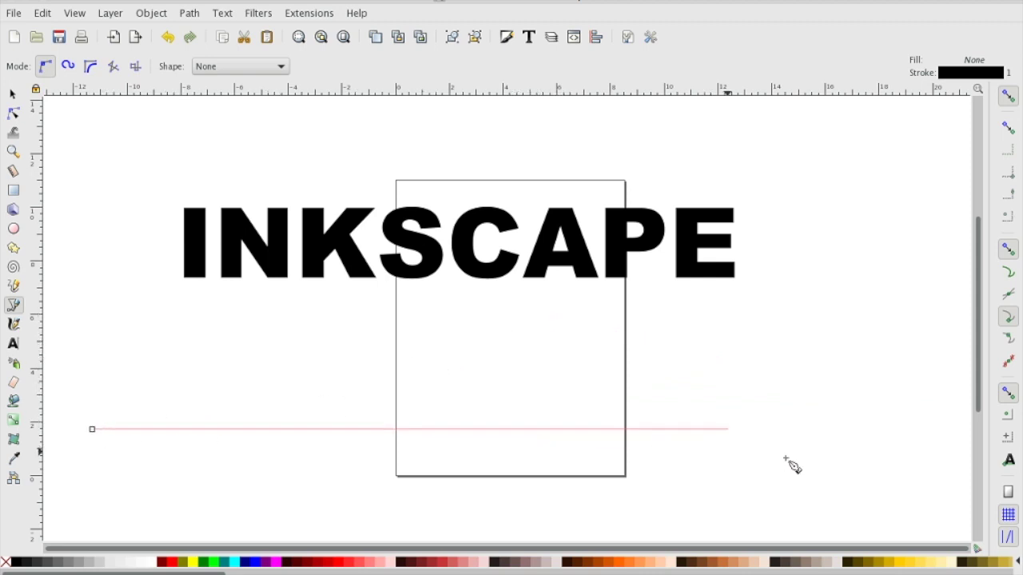
pyautogui.keyDown('ctrl'); pyautogui.click(921, 451); pyautogui.keyUp('ctrl')
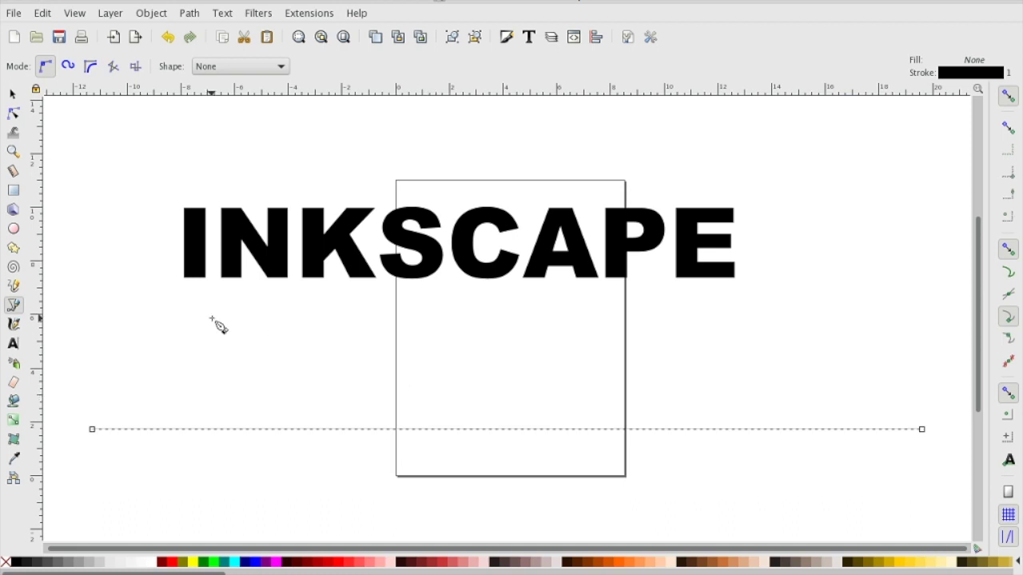
pyautogui.click(13, 114)
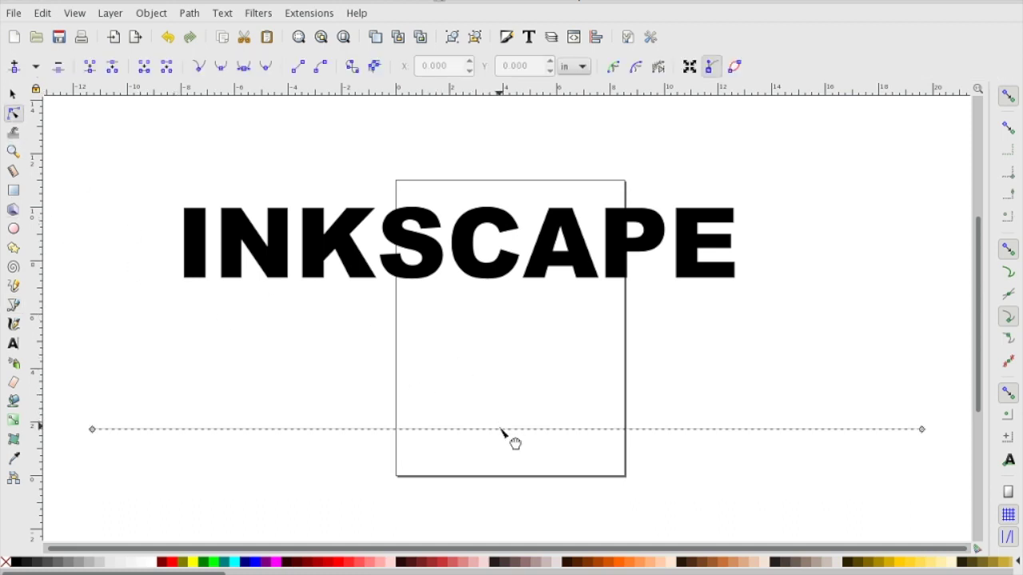
pyautogui.moveTo(501, 428); pyautogui.dragTo(501, 314)
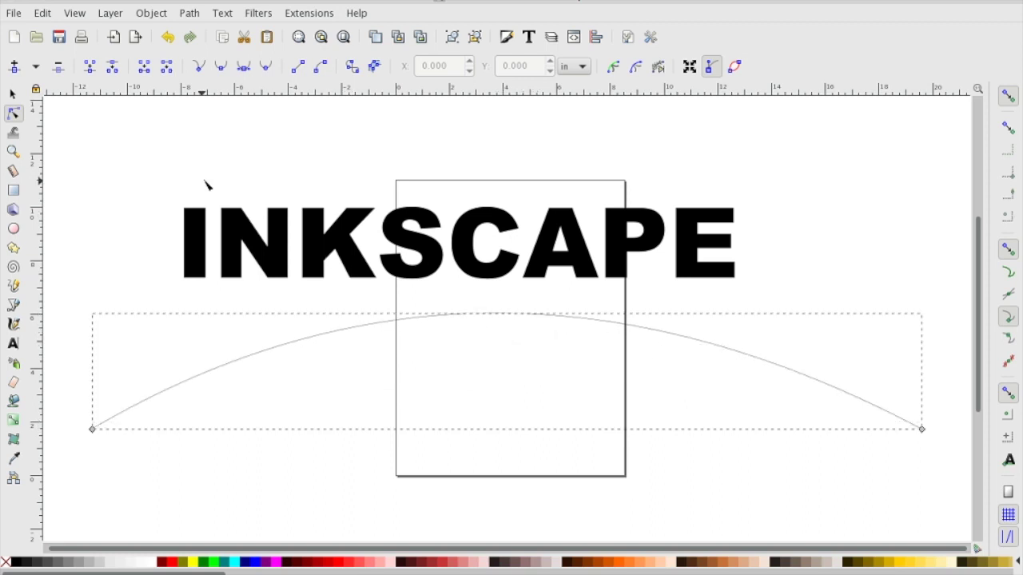
pyautogui.click(12, 95)
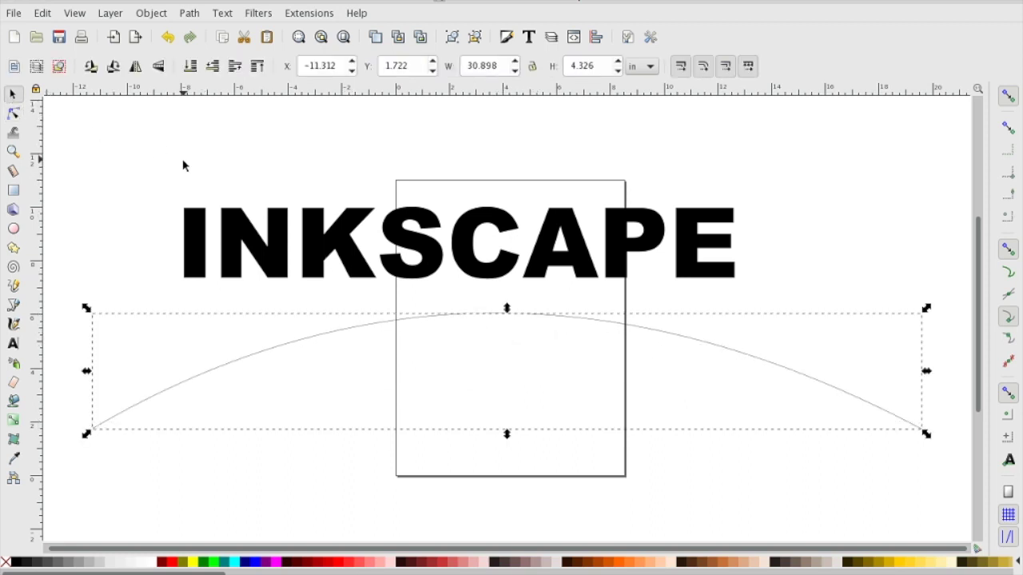
# Try putting the INKSCAPE text on the arc path, then undo it.
pyautogui.keyDown('shift'); pyautogui.click(343, 244); pyautogui.keyUp('shift')
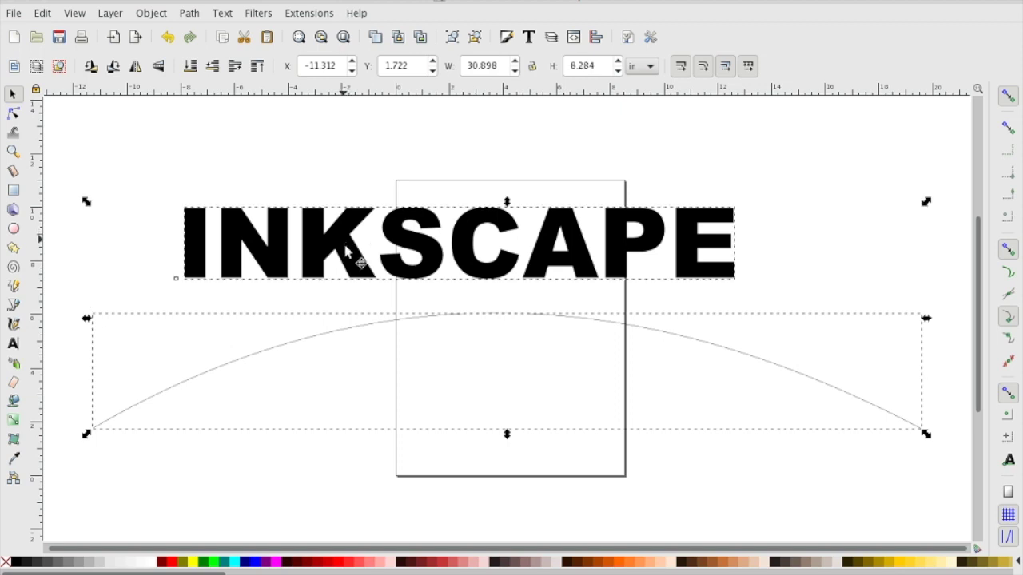
pyautogui.click(227, 15)
pyautogui.click(269, 96)
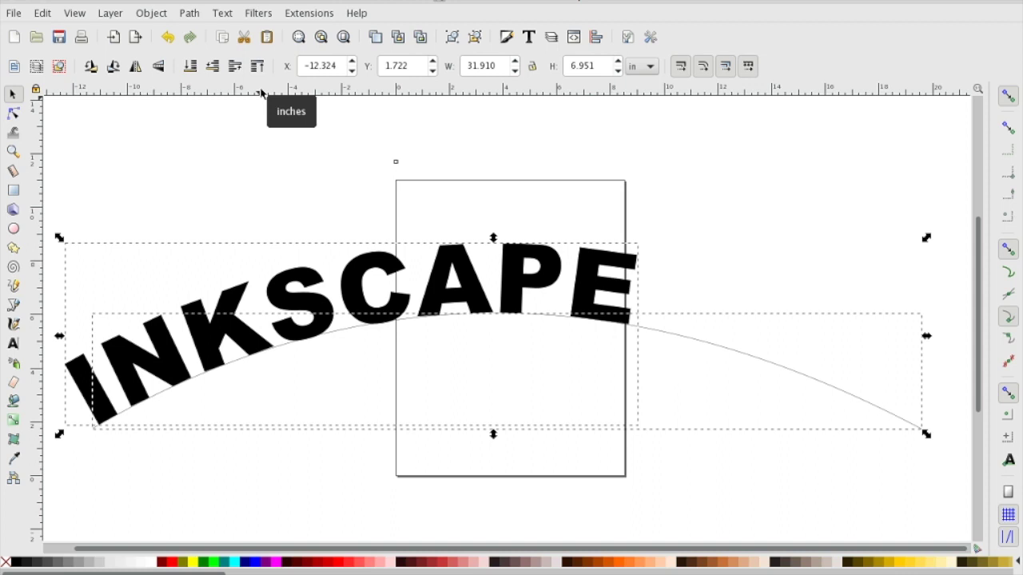
pyautogui.press('z')
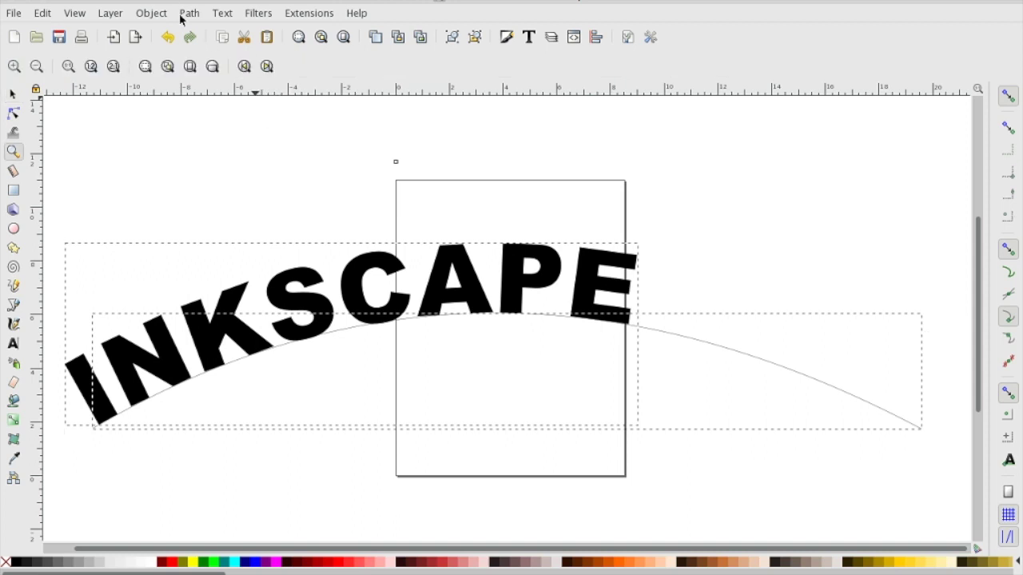
pyautogui.hotkey('ctrl', 'z')
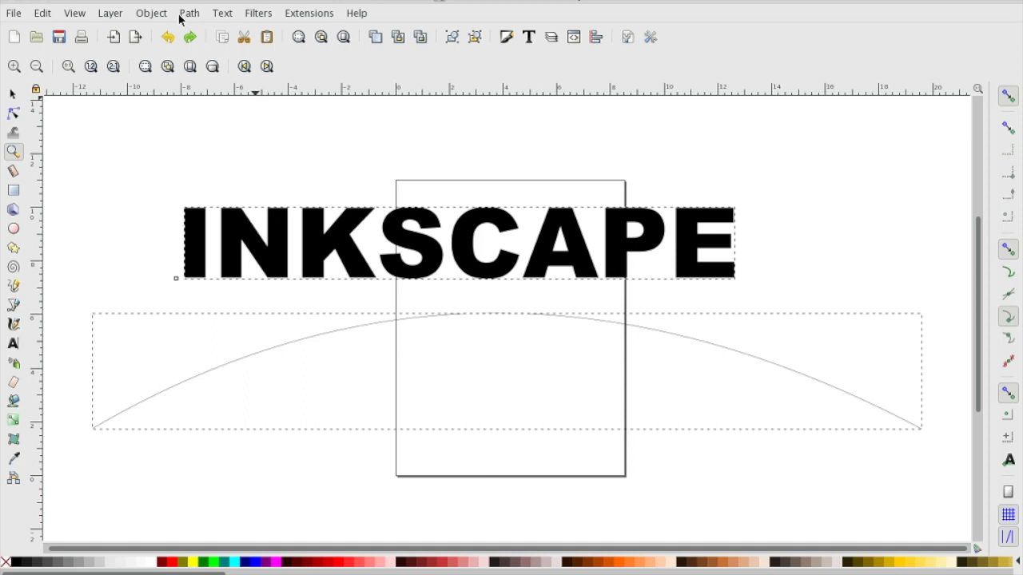
pyautogui.click(13, 95)
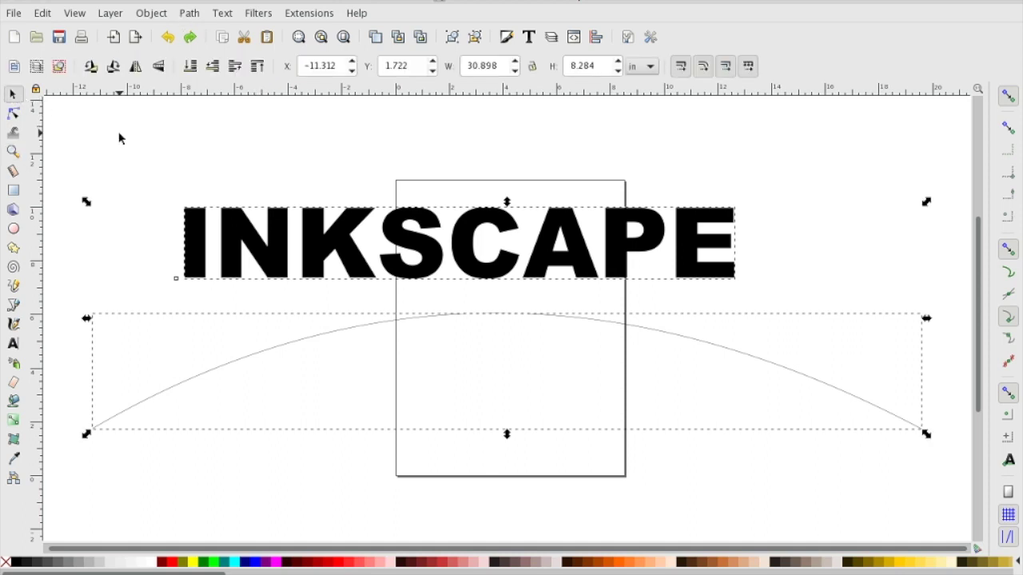
# Delete the arc path and stretch the INKSCAPE text taller to about 20.509 × 4.117 in.
pyautogui.click(269, 347)
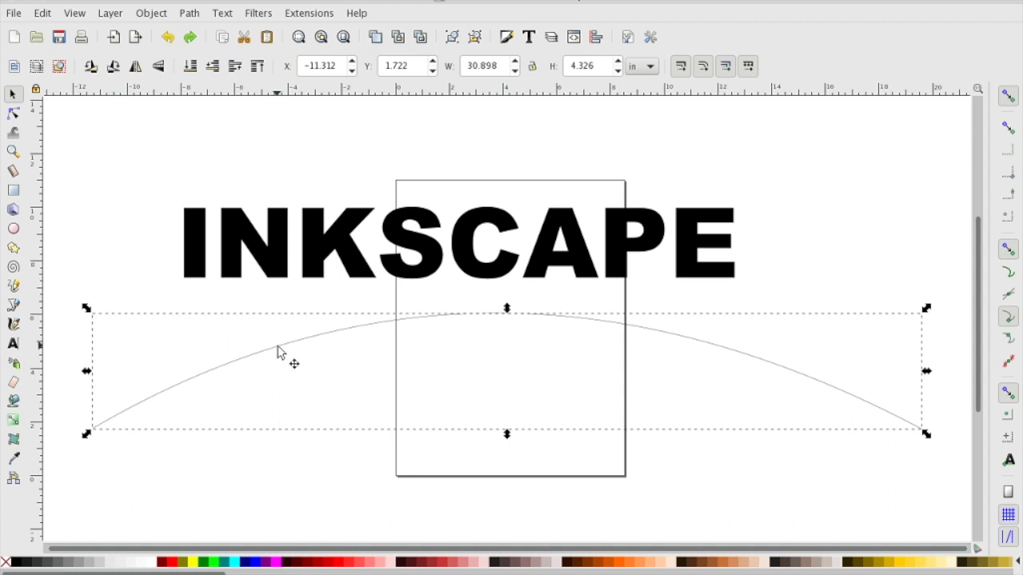
pyautogui.press('Delete')
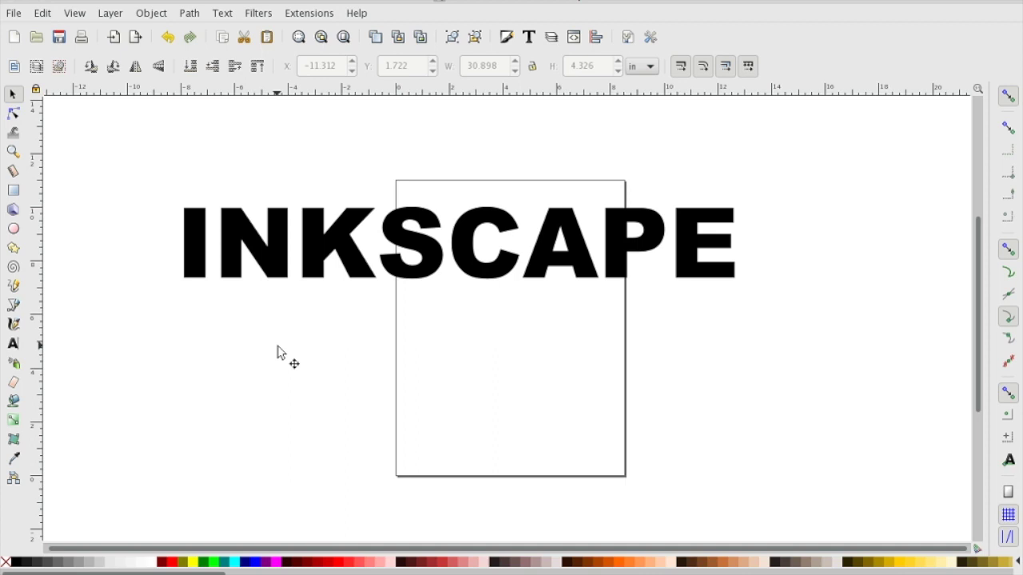
pyautogui.click(342, 266)
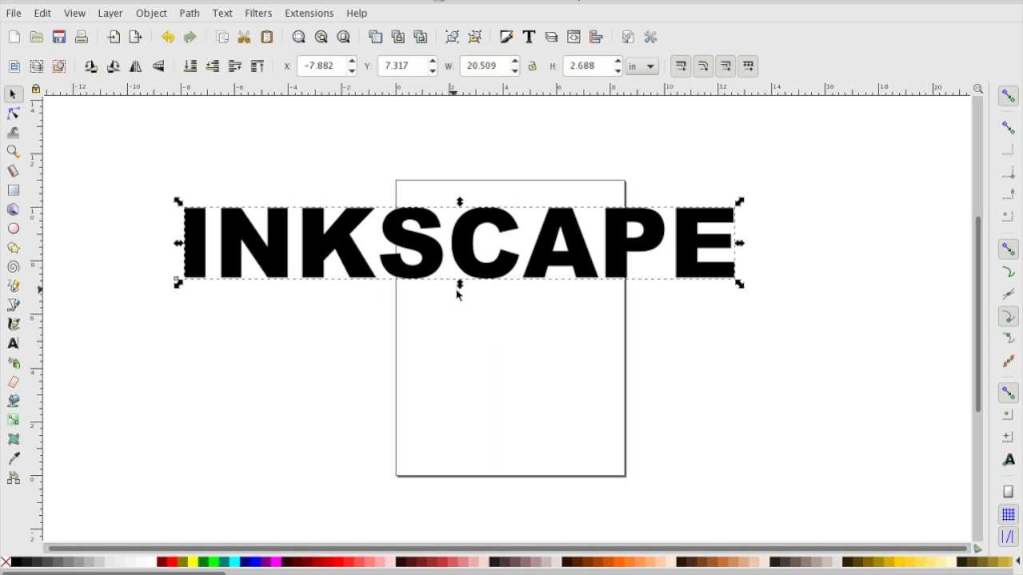
pyautogui.moveTo(459, 284); pyautogui.dragTo(461, 329)
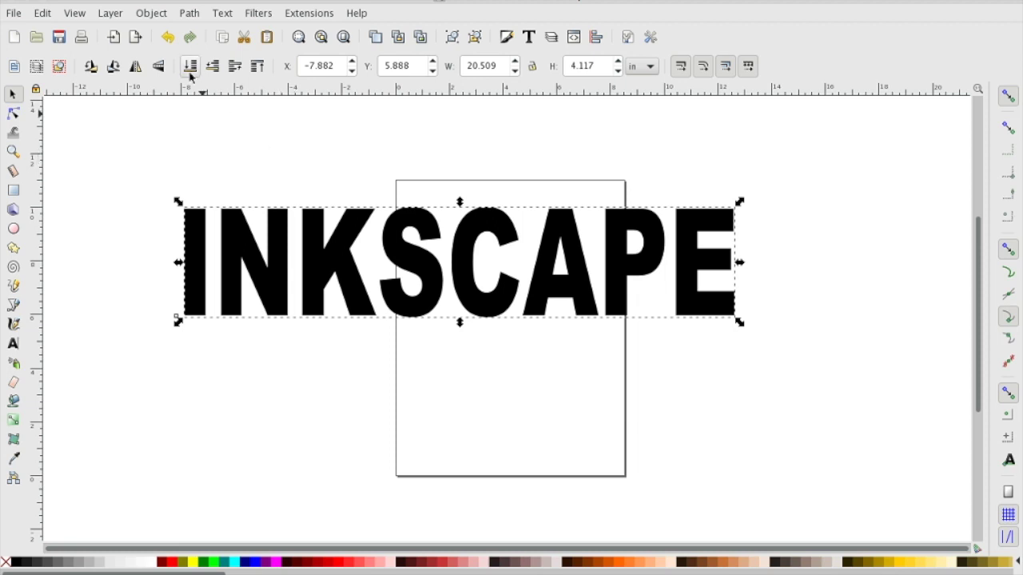
pyautogui.click(221, 37)
# Convert the INKSCAPE text to paths with Object to Path and attempt a union.
pyautogui.click(191, 14)
pyautogui.click(204, 36)
pyautogui.click(189, 14)
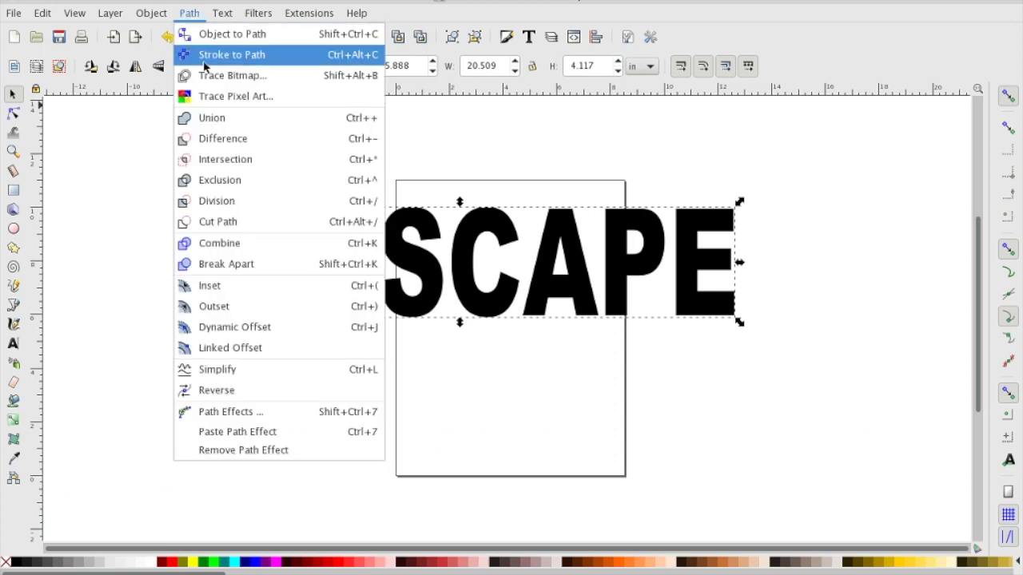
pyautogui.click(222, 121)
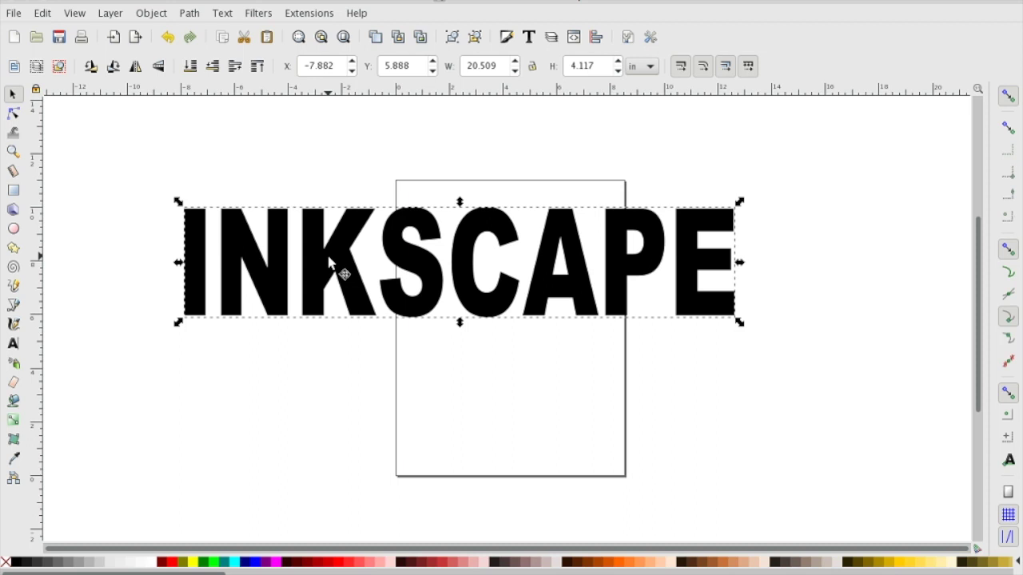
# Ungroup the letter paths and union them into a single path.
pyautogui.click(318, 344)
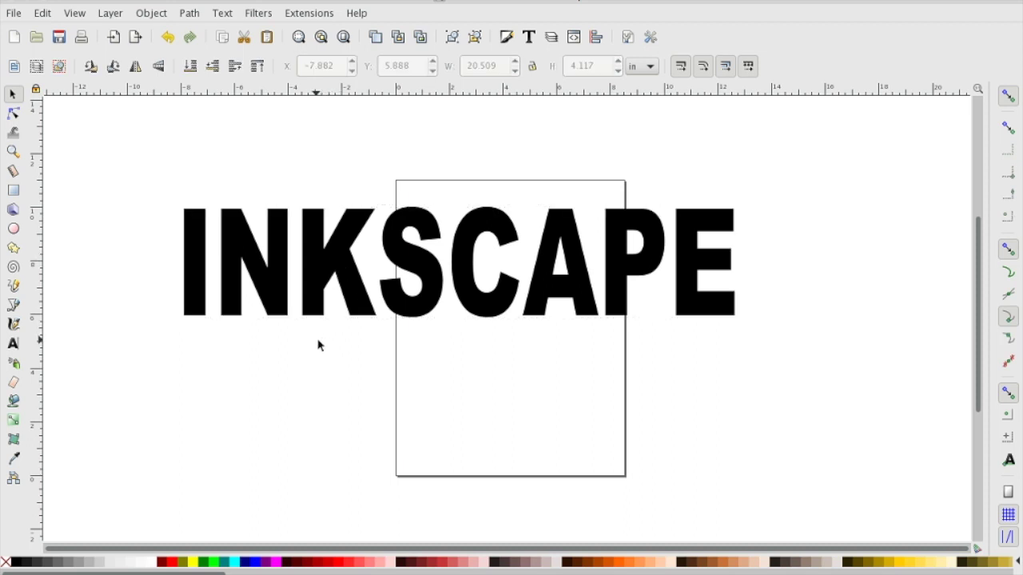
pyautogui.click(337, 299)
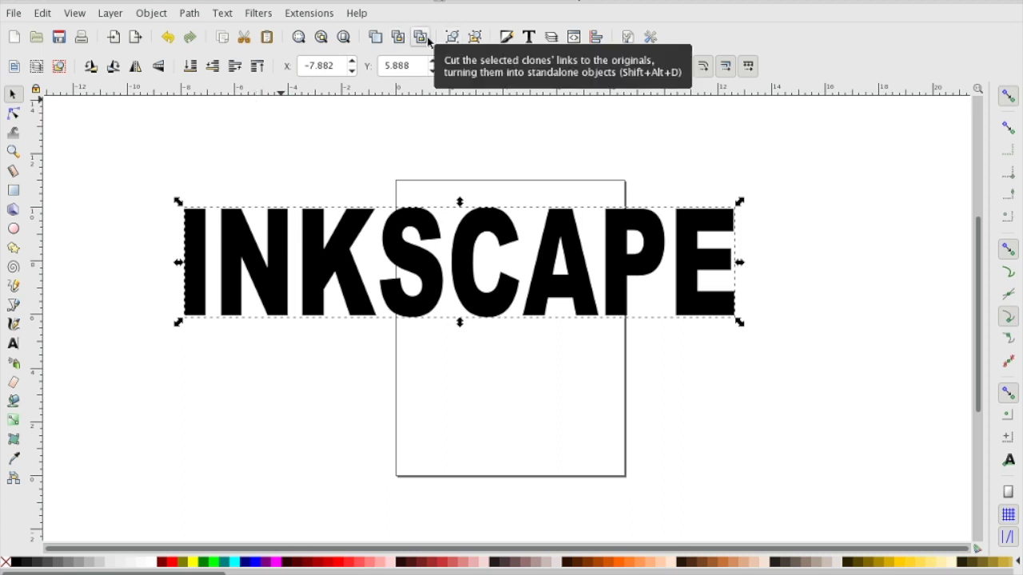
pyautogui.click(475, 37)
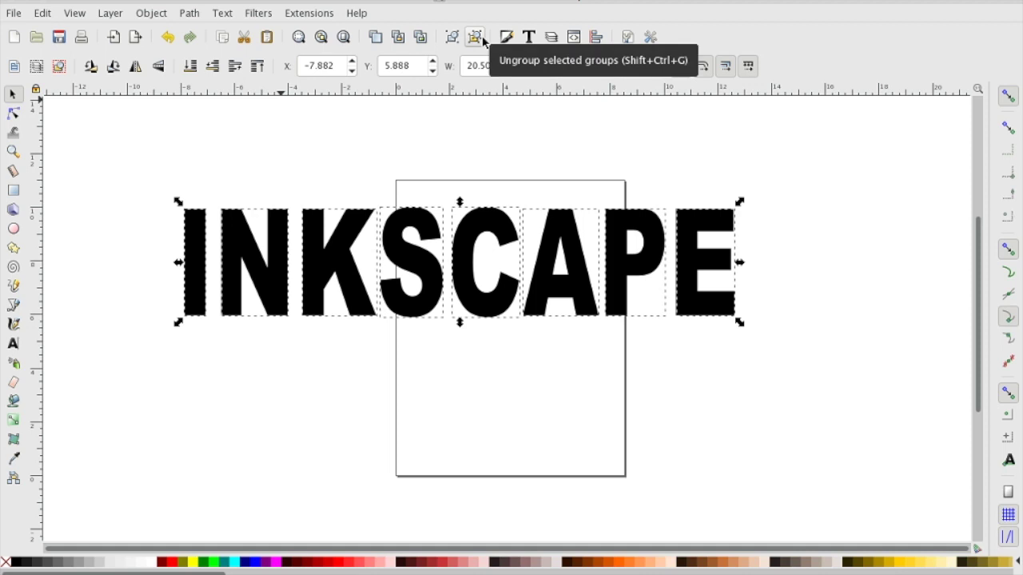
pyautogui.click(190, 14)
pyautogui.click(234, 125)
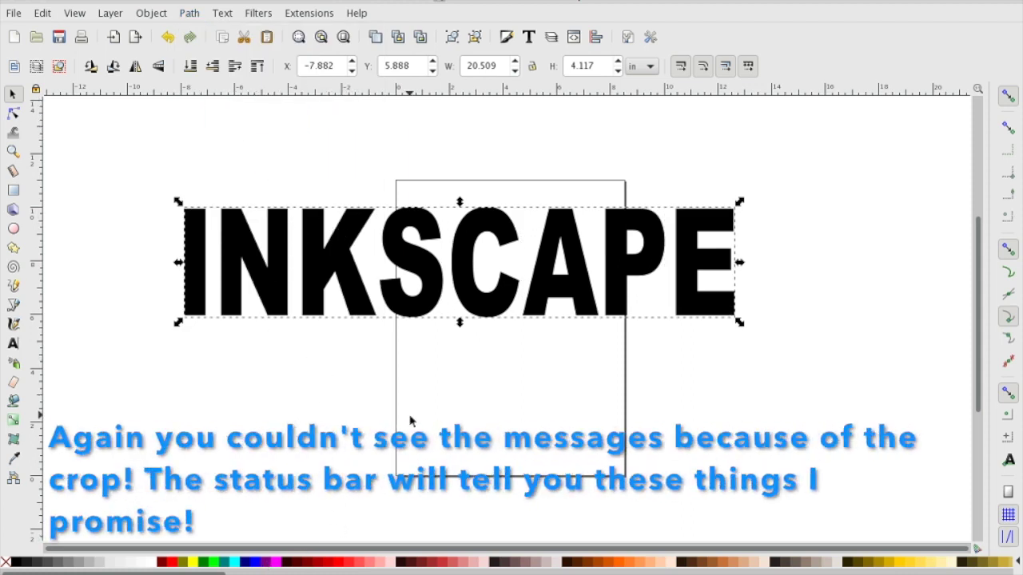
pyautogui.moveTo(415, 447)
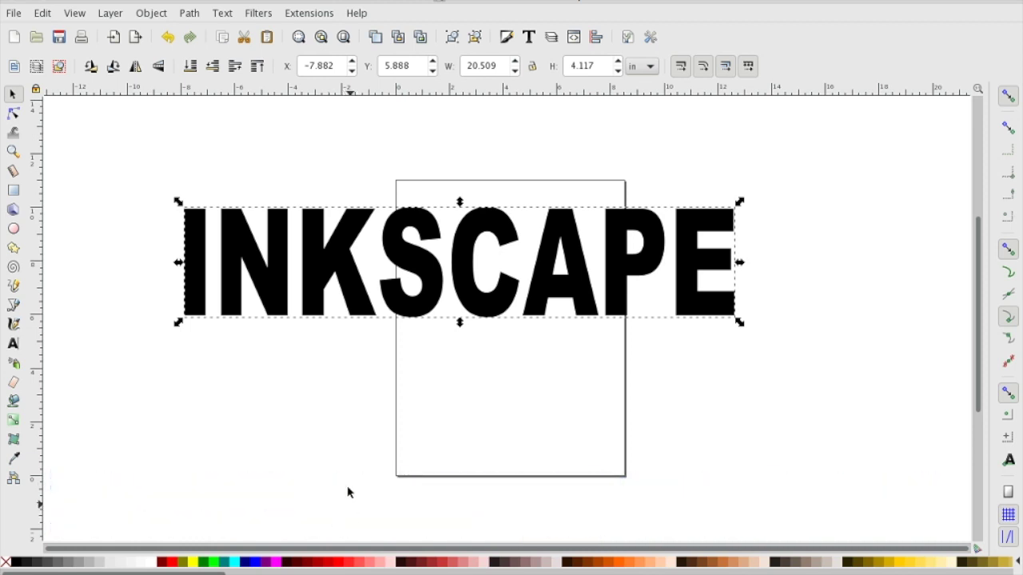
pyautogui.click(182, 13)
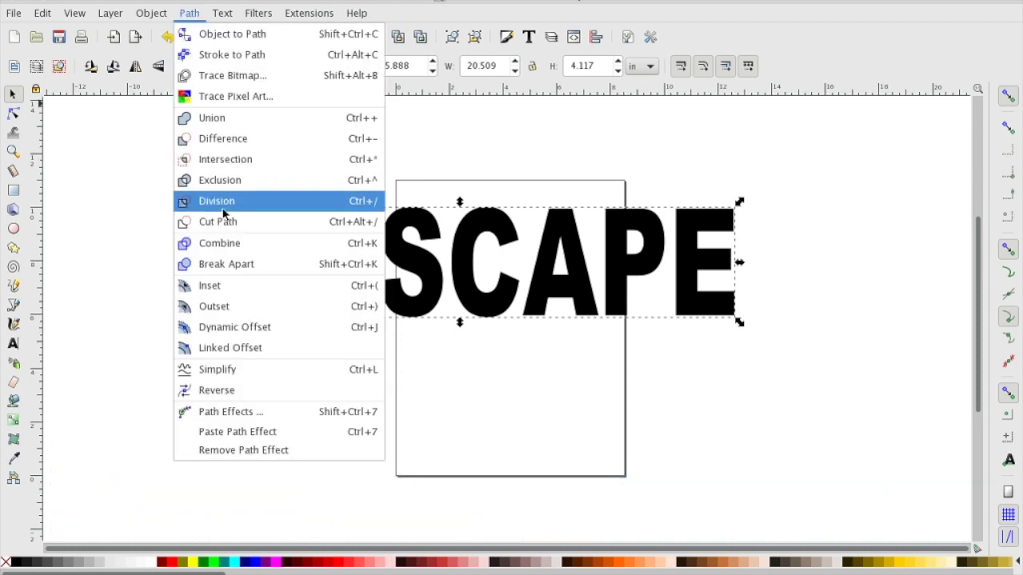
# Add the Envelope Deformation path effect to the INKSCAPE path via the Path Effects panel.
pyautogui.click(280, 411)
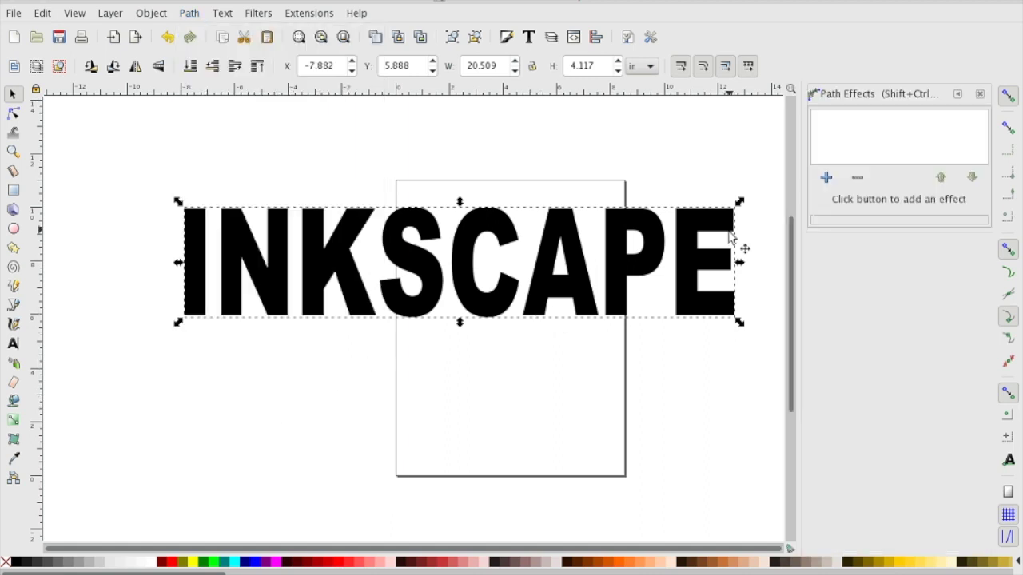
pyautogui.click(826, 178)
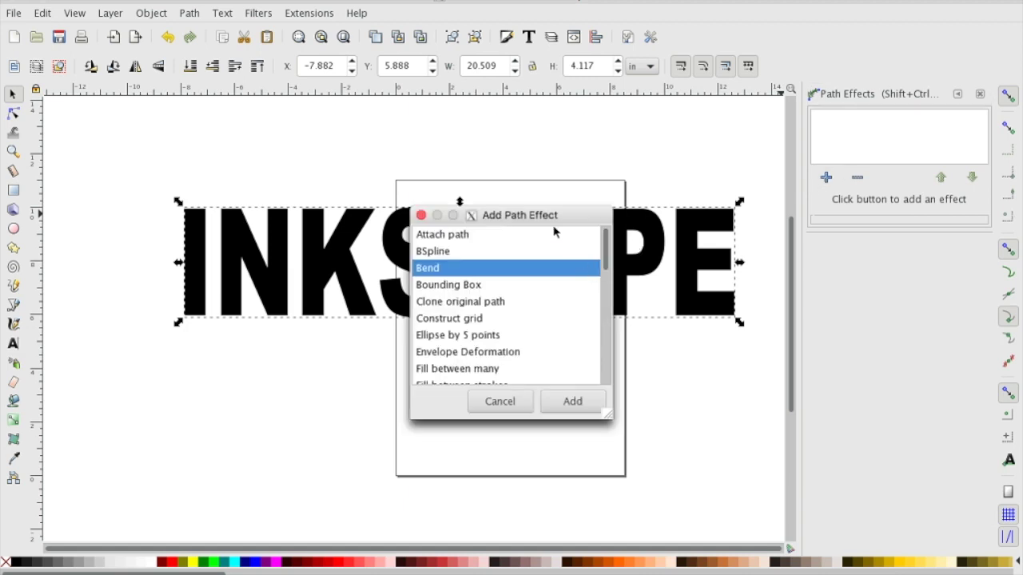
pyautogui.moveTo(548, 215); pyautogui.dragTo(542, 149)
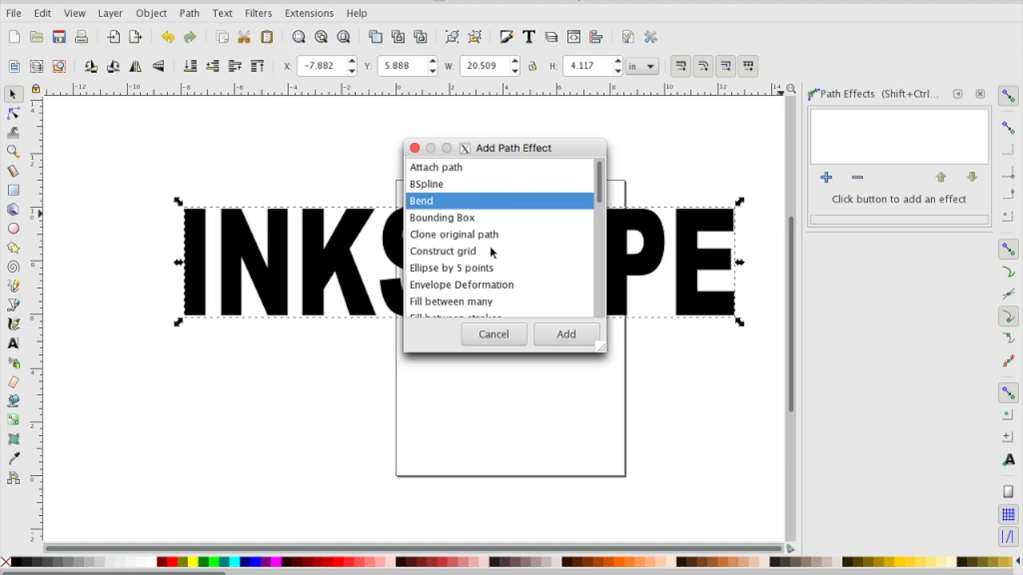
pyautogui.click(473, 289)
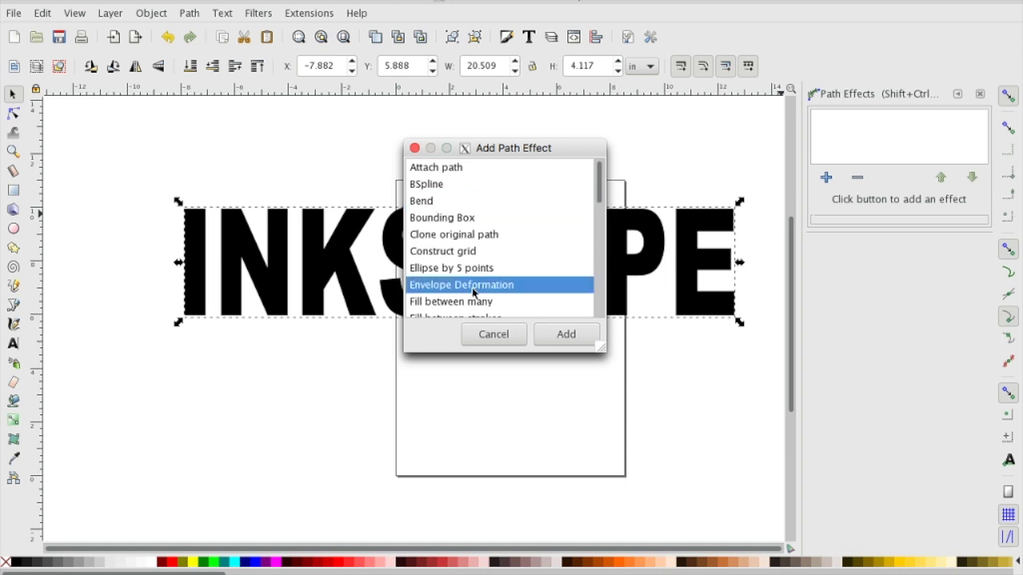
pyautogui.click(567, 335)
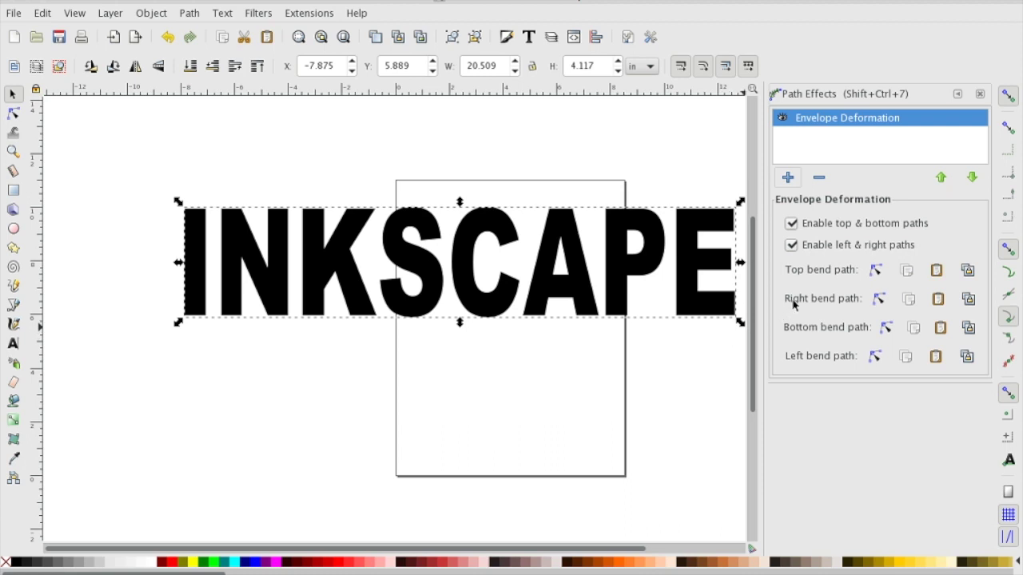
# Edit the Bottom bend path on canvas and box-select both of its end nodes.
pyautogui.click(887, 329)
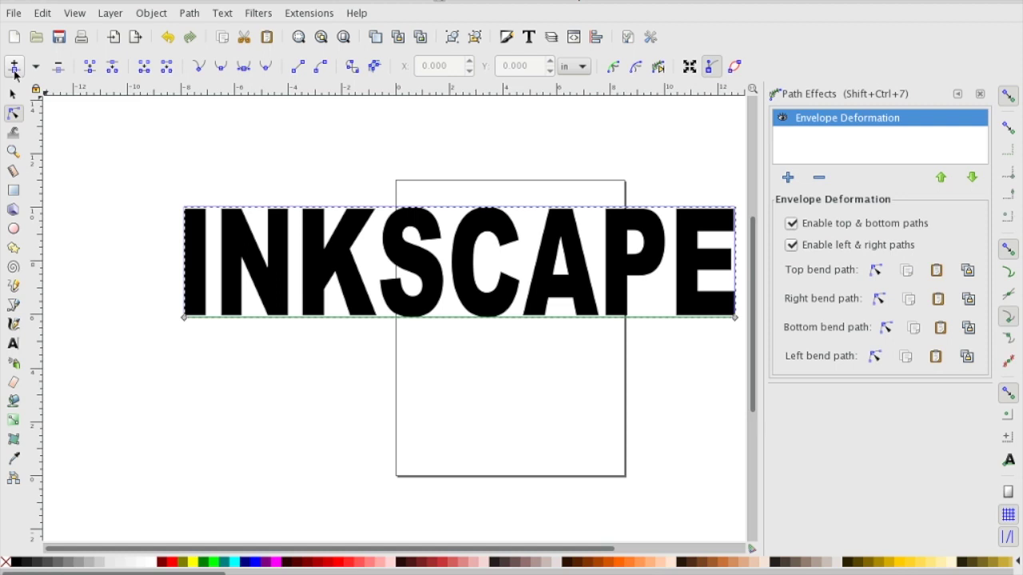
pyautogui.click(14, 69)
pyautogui.scroll(-6, 528, 391)
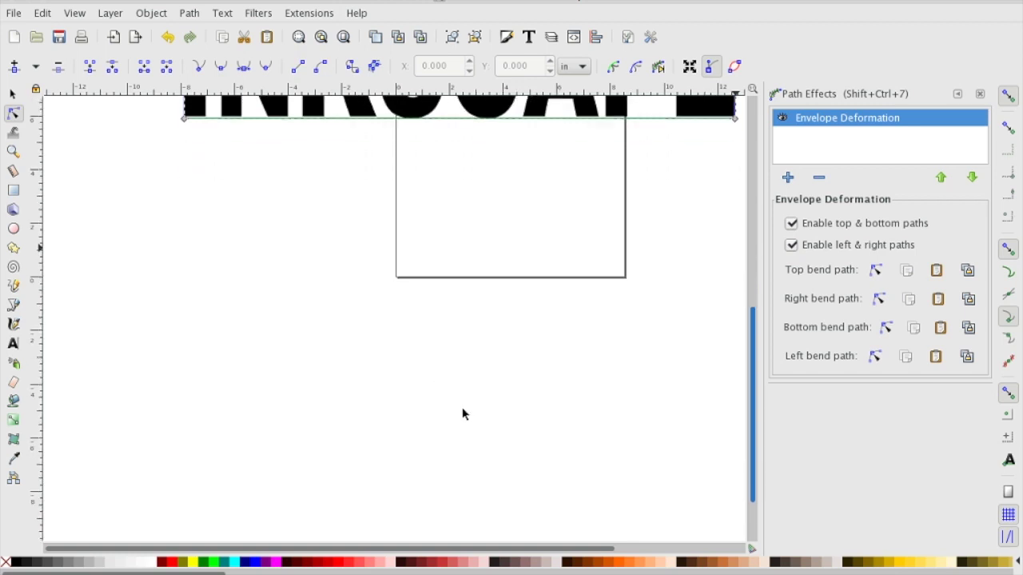
pyautogui.scroll(5, 462, 414)
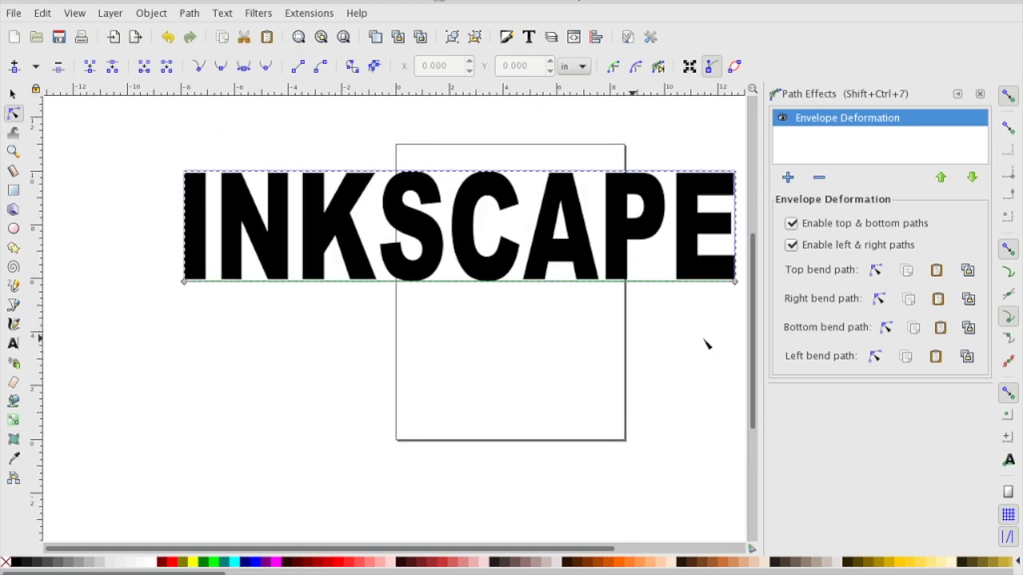
pyautogui.moveTo(93, 254); pyautogui.dragTo(612, 365)
pyautogui.hscroll(-10, 550, 362)
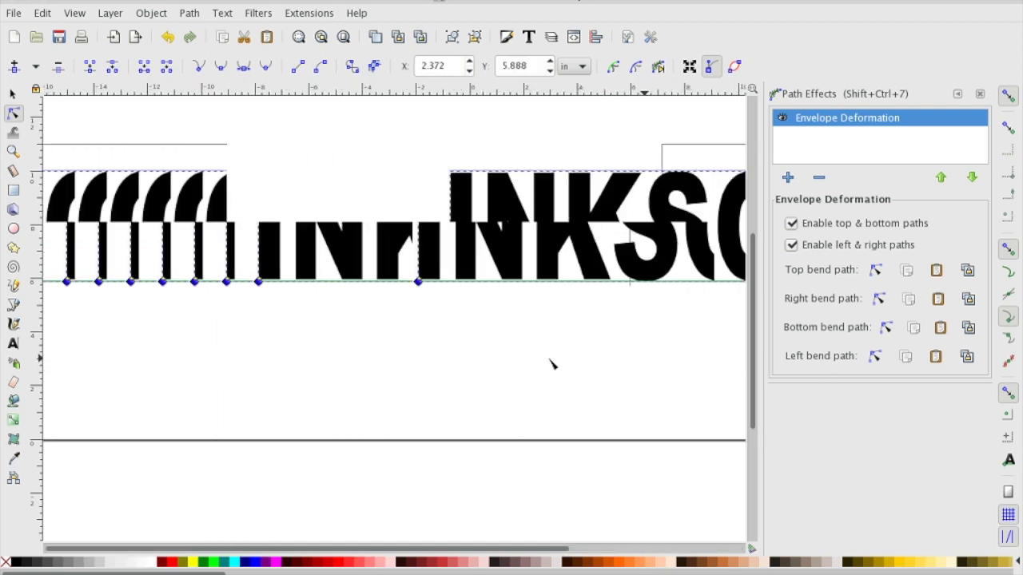
pyautogui.hscroll(-5, 550, 362)
pyautogui.hscroll(5, 550, 362)
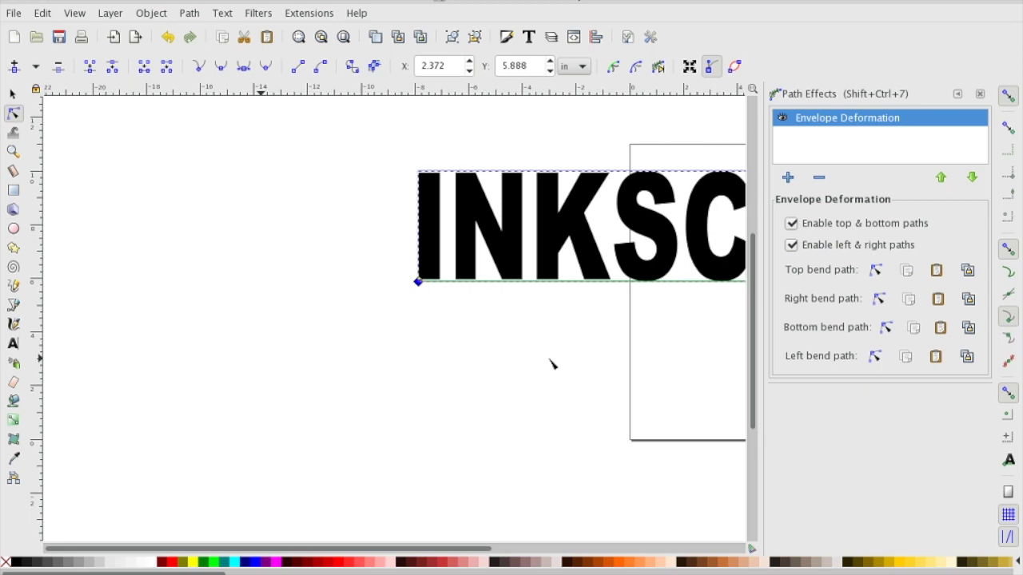
pyautogui.hscroll(-6, 550, 362)
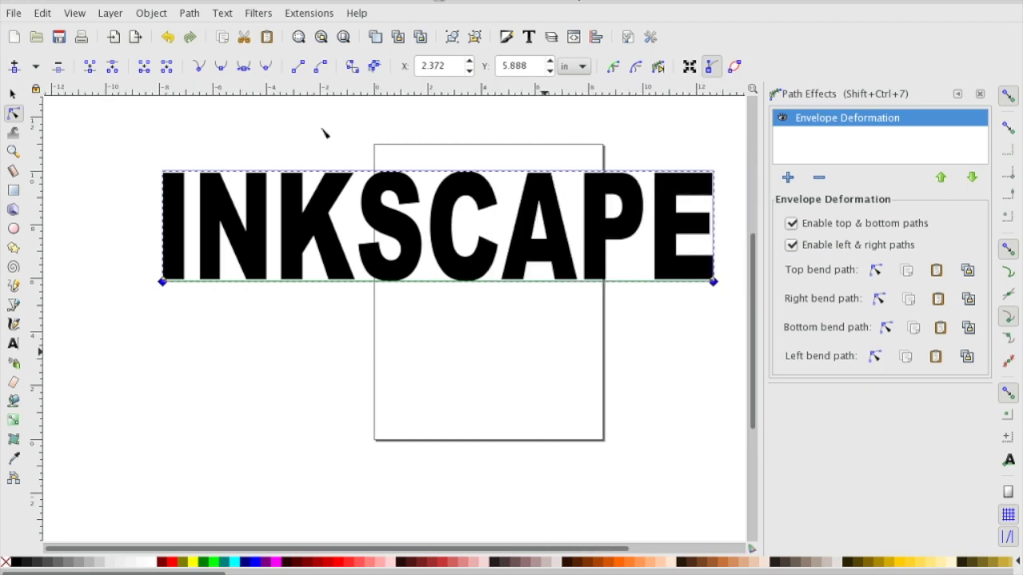
# Raise the bottom bend path's middle node, make it smooth, and tune its handles into an arch.
pyautogui.click(14, 69)
pyautogui.moveTo(440, 283); pyautogui.dragTo(440, 256)
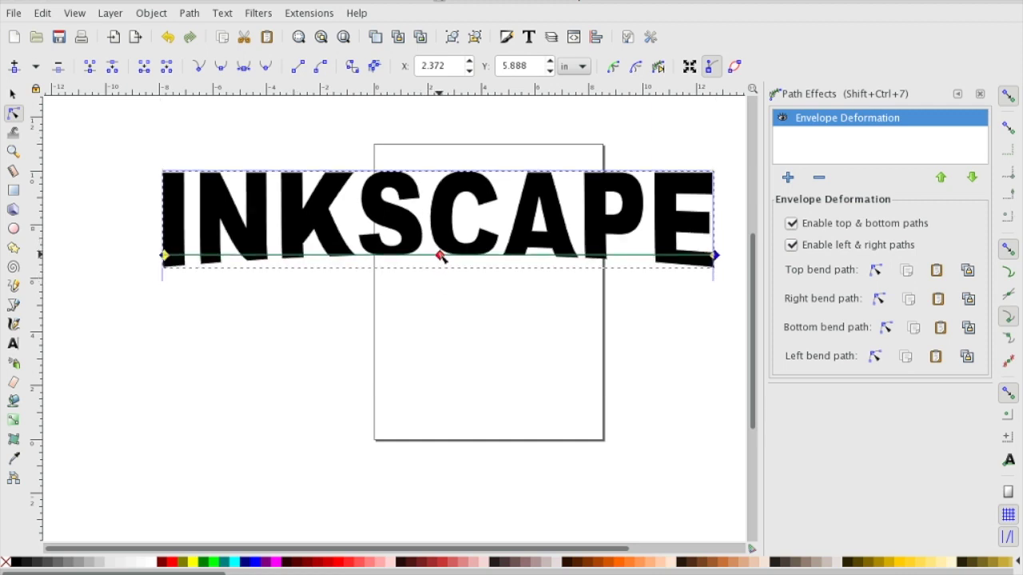
pyautogui.moveTo(442, 249); pyautogui.dragTo(440, 285)
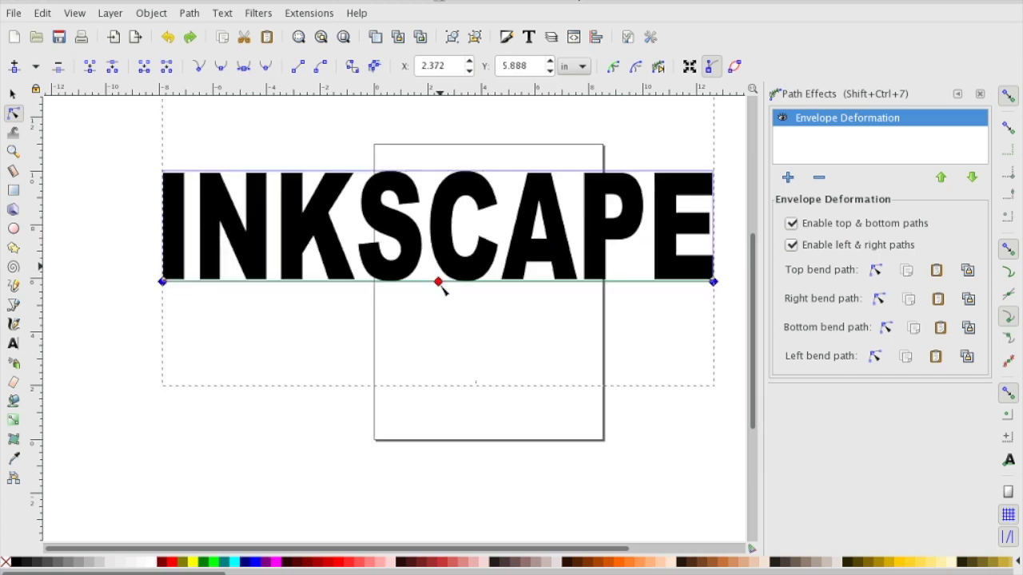
pyautogui.moveTo(440, 284); pyautogui.dragTo(440, 239)
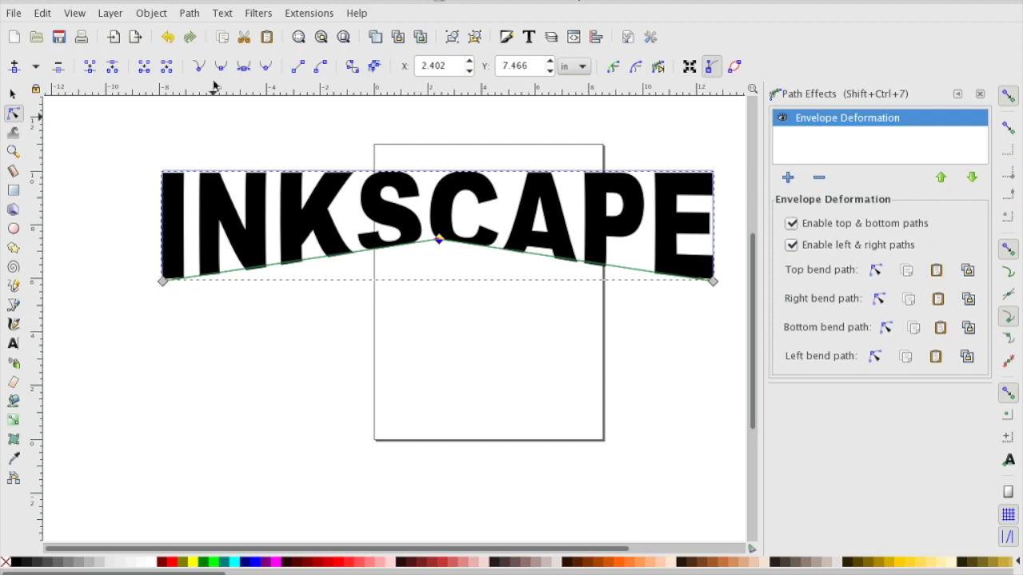
pyautogui.click(222, 67)
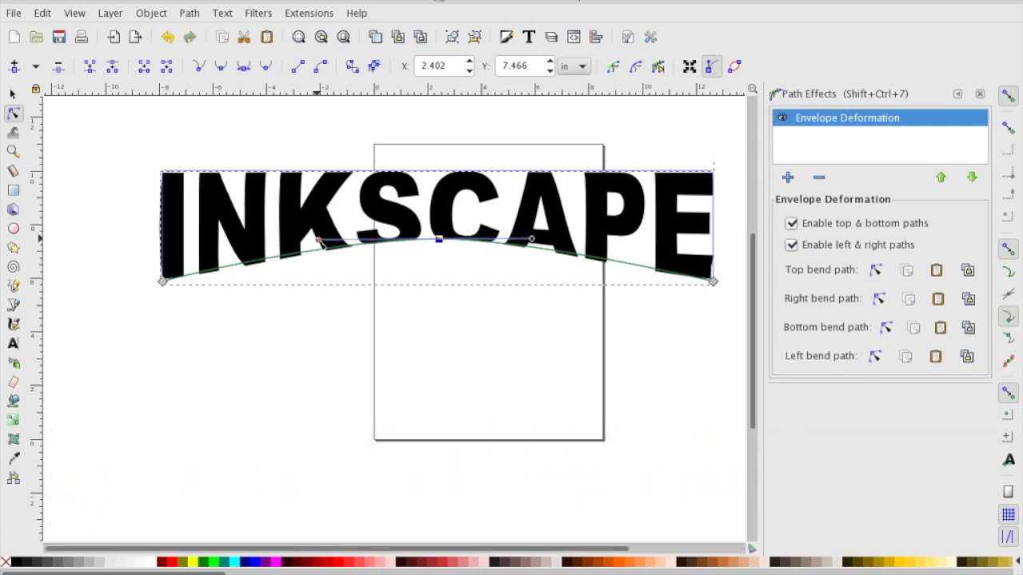
pyautogui.moveTo(320, 242); pyautogui.dragTo(310, 241)
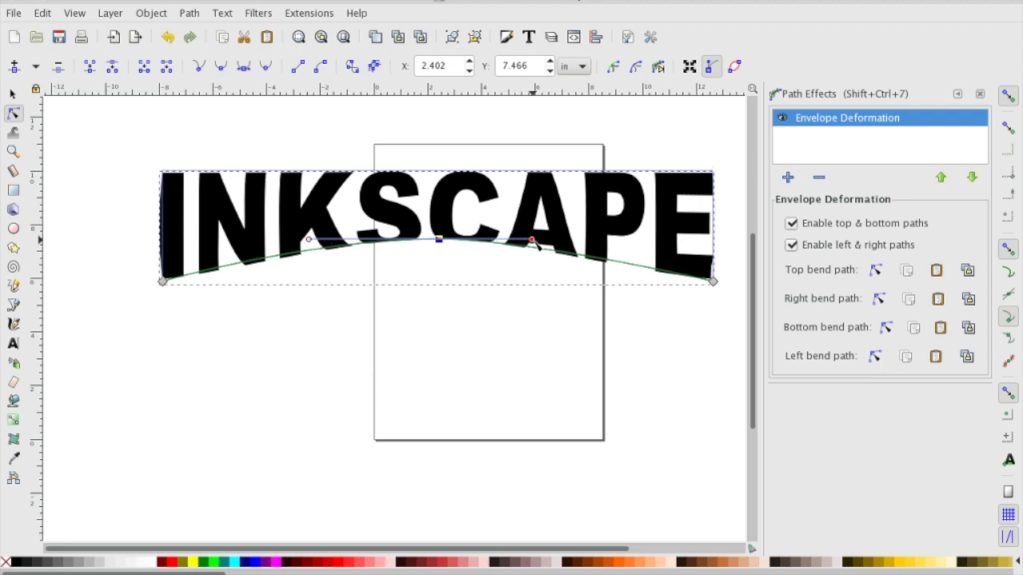
pyautogui.moveTo(536, 243); pyautogui.dragTo(556, 245)
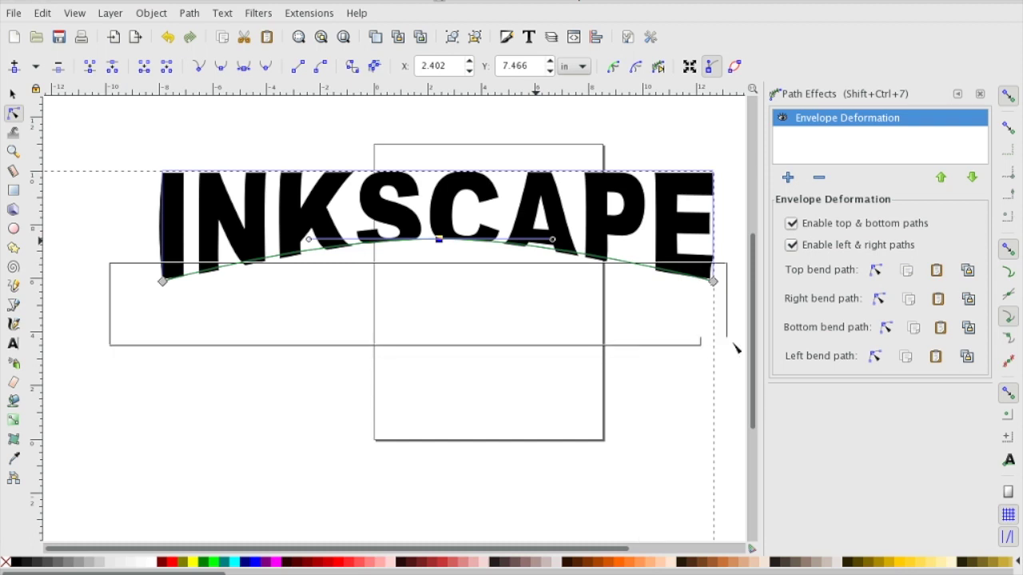
# Select all bottom bend path nodes, nudge them down five times, and pull the centre lower.
pyautogui.hotkey('ctrl', 'a')
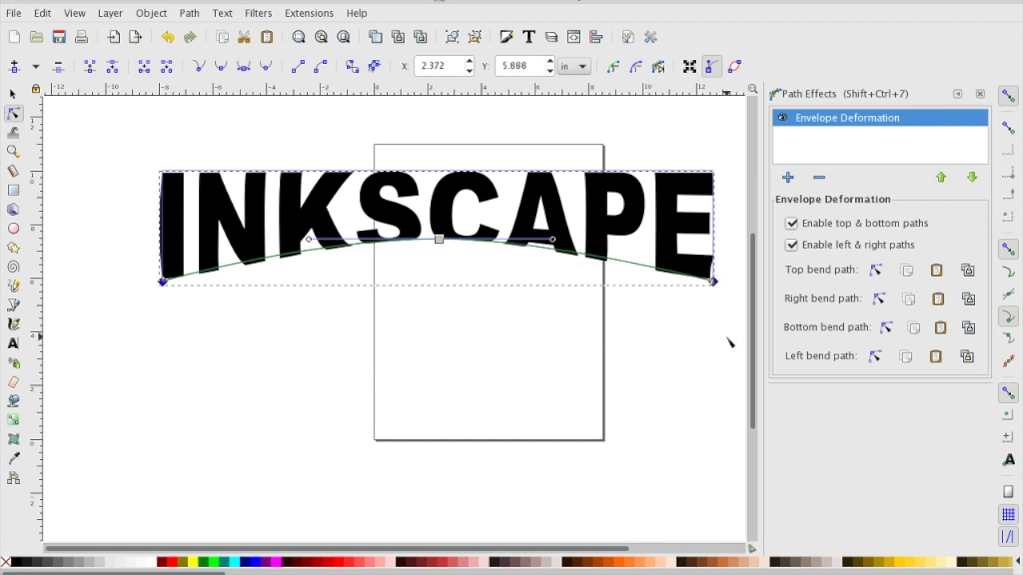
pyautogui.press('Down')
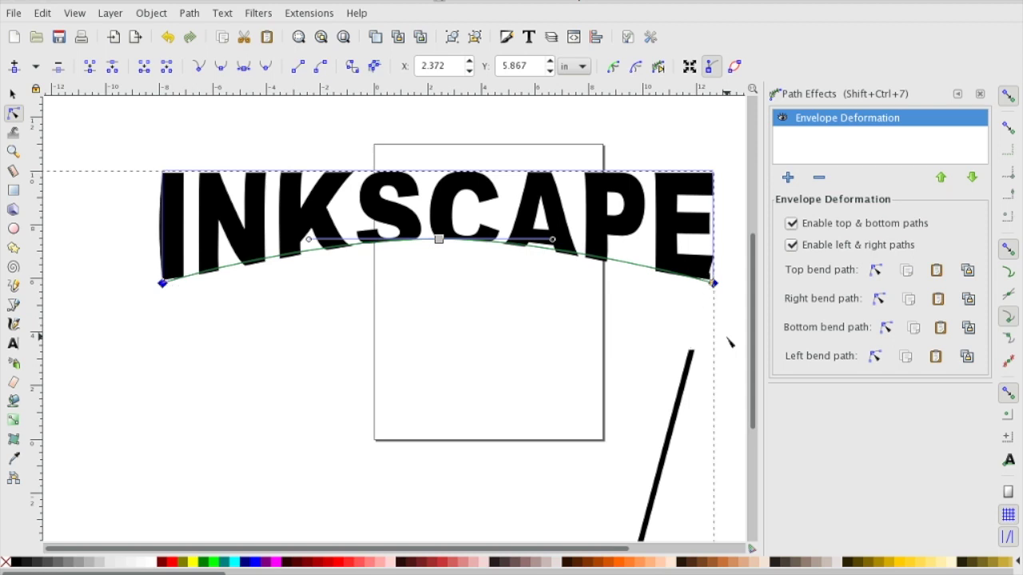
pyautogui.press('Down')
pyautogui.press('Down')
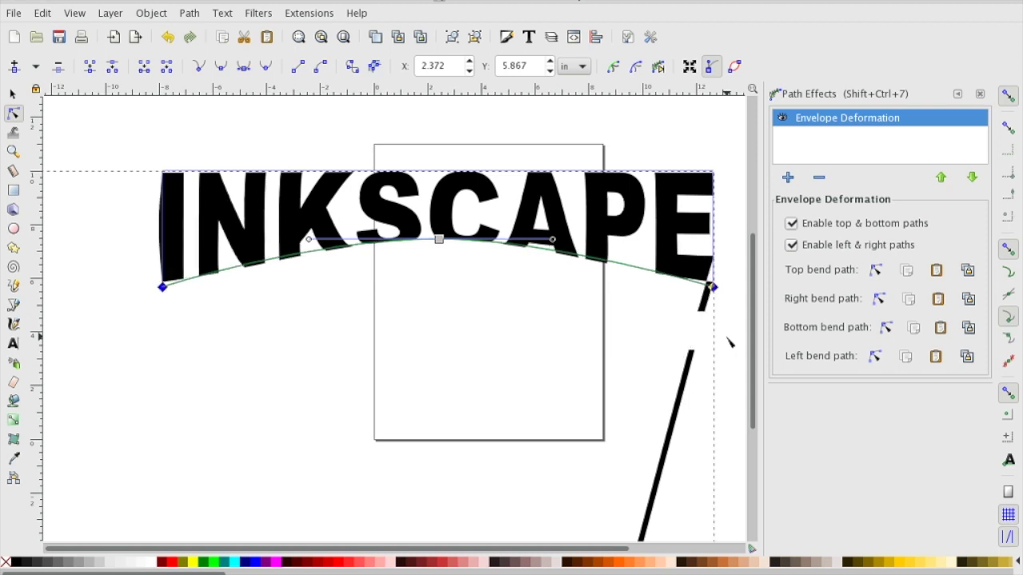
pyautogui.press('Down')
pyautogui.press('Down')
pyautogui.press('Down')
pyautogui.press('Down')
pyautogui.press('Down')
pyautogui.press('Down')
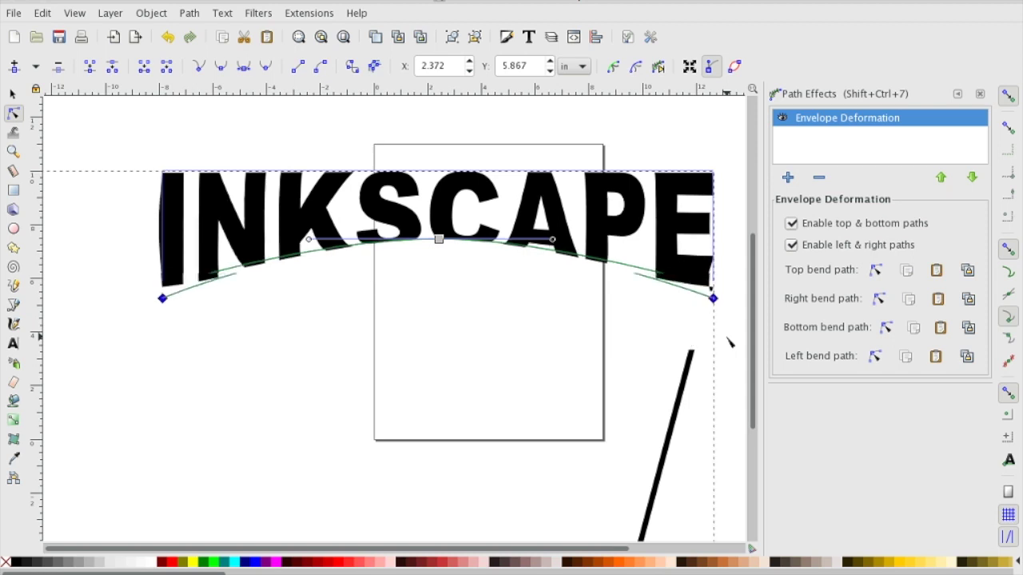
pyautogui.press('Down')
pyautogui.press('Down')
pyautogui.press('Down')
pyautogui.press('Down')
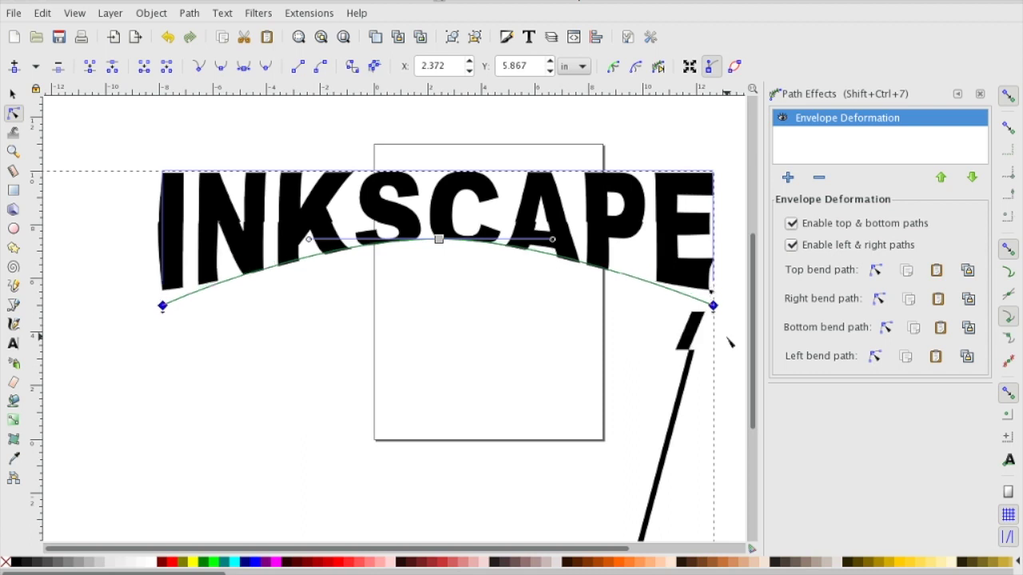
pyautogui.press('Down')
pyautogui.press('Down')
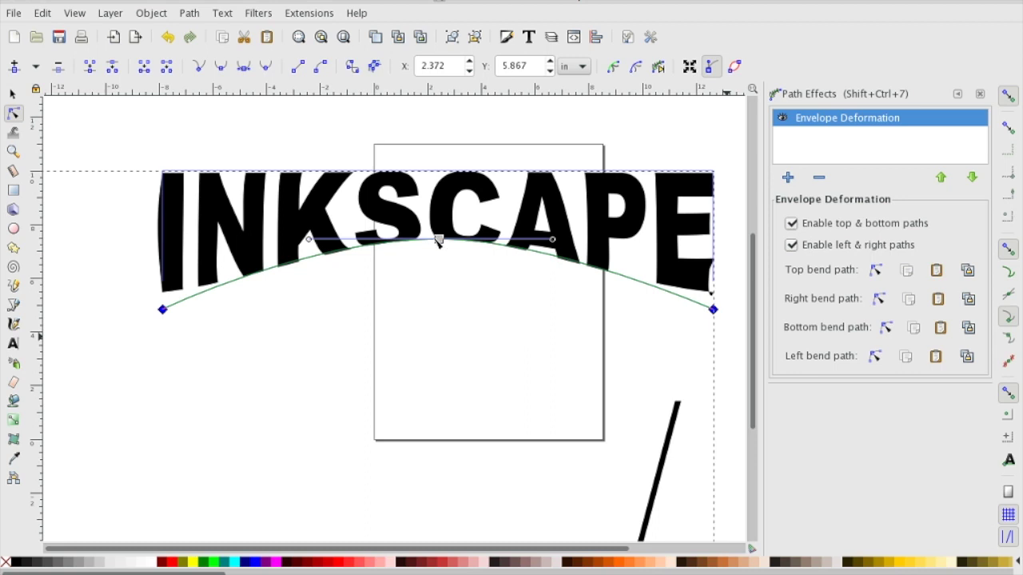
pyautogui.moveTo(440, 244); pyautogui.dragTo(441, 253)
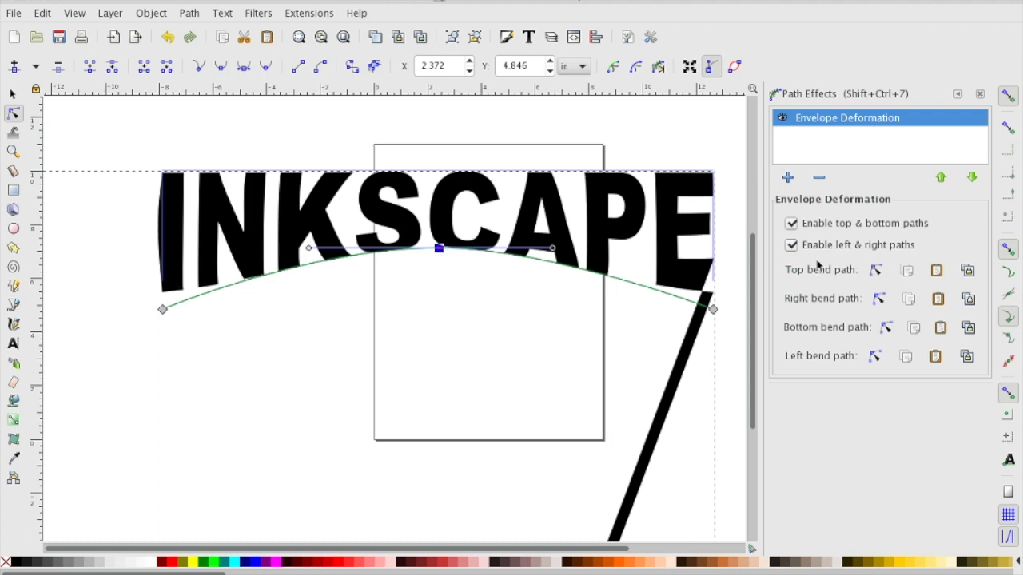
# Raise the bend nodes slightly, shorten the curve handle, and make the centre node a sharp corner.
pyautogui.doubleClick(792, 244)
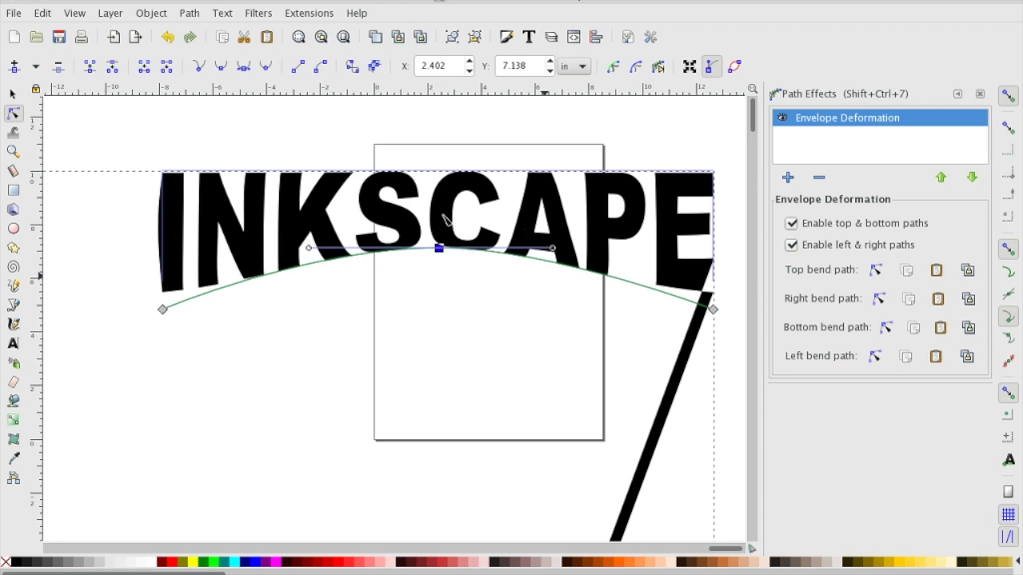
pyautogui.press('Up')
pyautogui.press('Up')
pyautogui.press('Up')
pyautogui.press('Up')
pyautogui.press('Up')
pyautogui.press('Up')
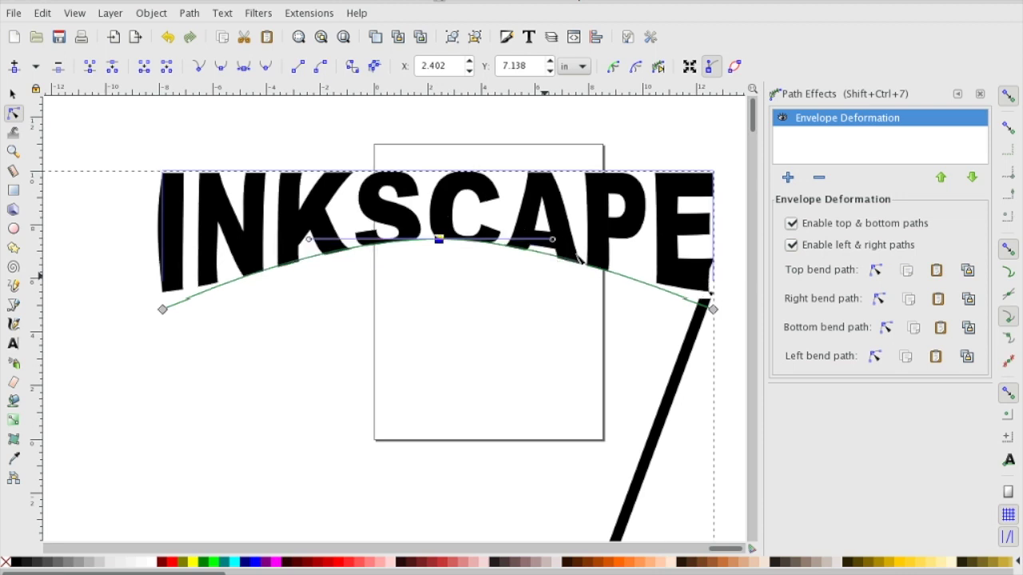
pyautogui.press('Up')
pyautogui.press('Up')
pyautogui.press('Up')
pyautogui.press('Up')
pyautogui.press('Up')
pyautogui.press('Up')
pyautogui.press('Up')
pyautogui.press('Up')
pyautogui.press('Up')
pyautogui.press('Up')
pyautogui.press('Up')
pyautogui.press('Up')
pyautogui.press('Up')
pyautogui.press('Up')
pyautogui.press('Up')
pyautogui.press('Up')
pyautogui.press('Up')
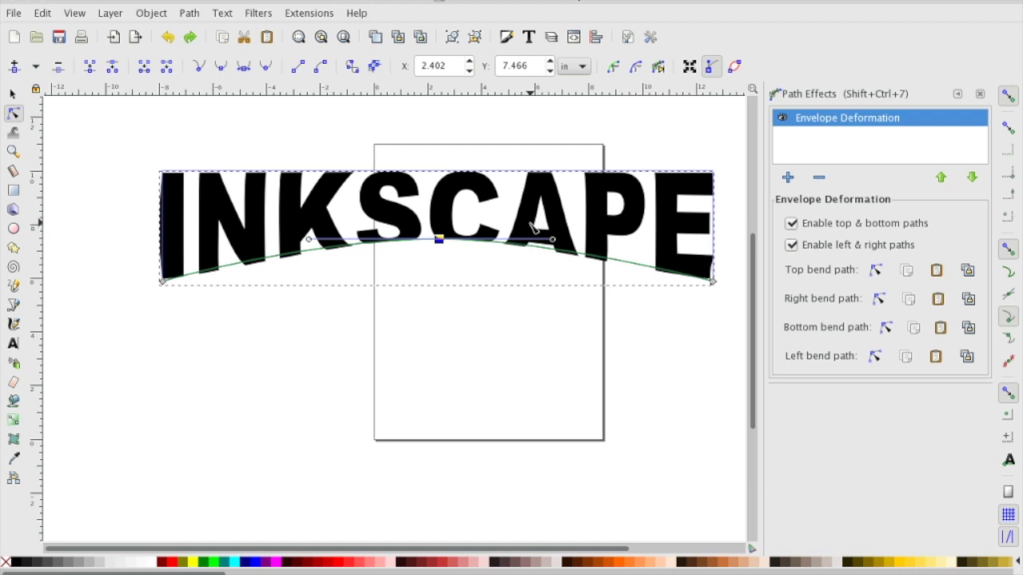
pyautogui.moveTo(532, 224); pyautogui.dragTo(533, 227)
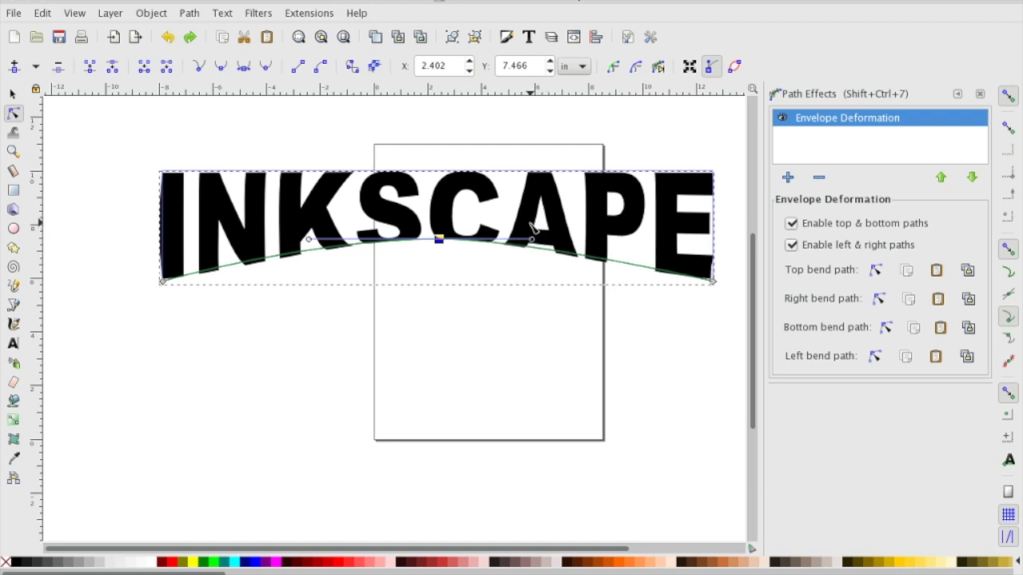
pyautogui.hotkey('shift', 'l')
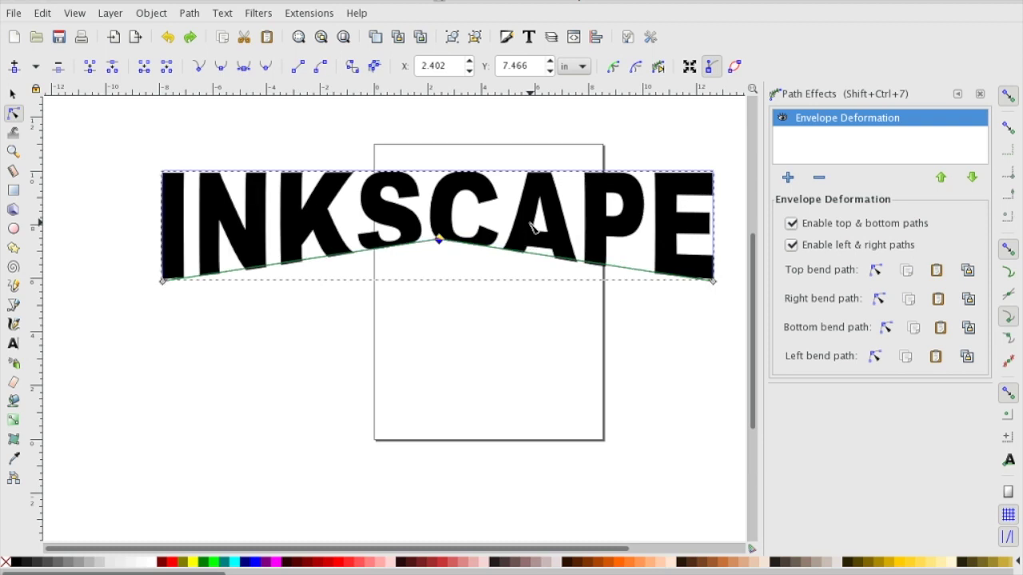
# Undo the peak and drag the bottom edge and its side handles into a shallow upward arch.
pyautogui.hotkey('ctrl', 'z')
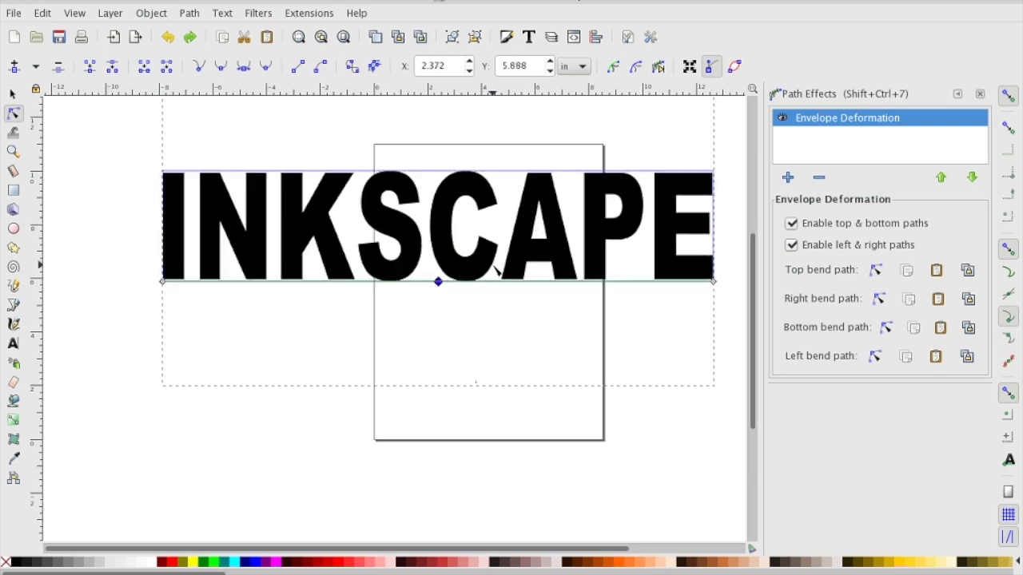
pyautogui.press('Tab')
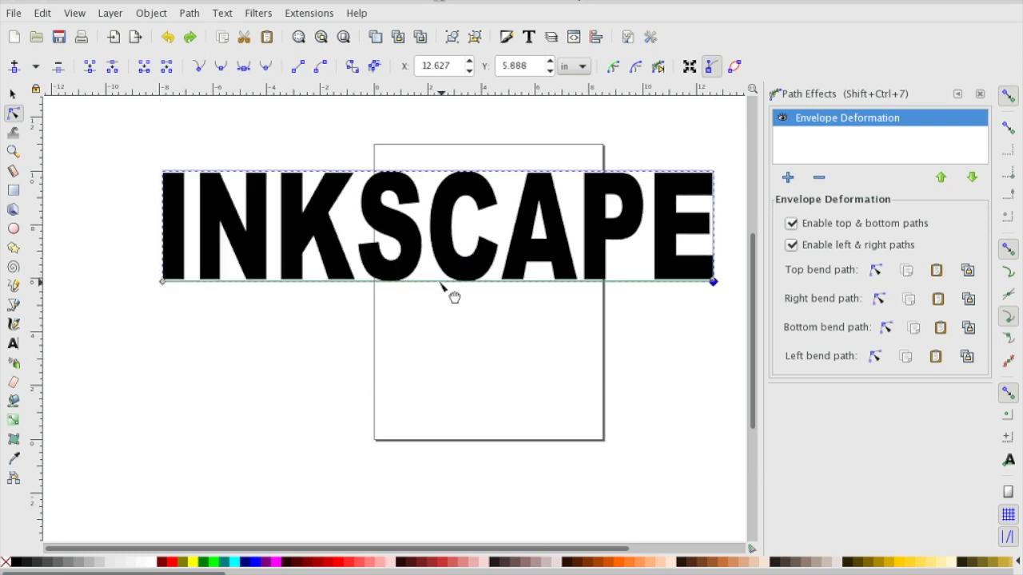
pyautogui.moveTo(441, 281); pyautogui.dragTo(444, 239)
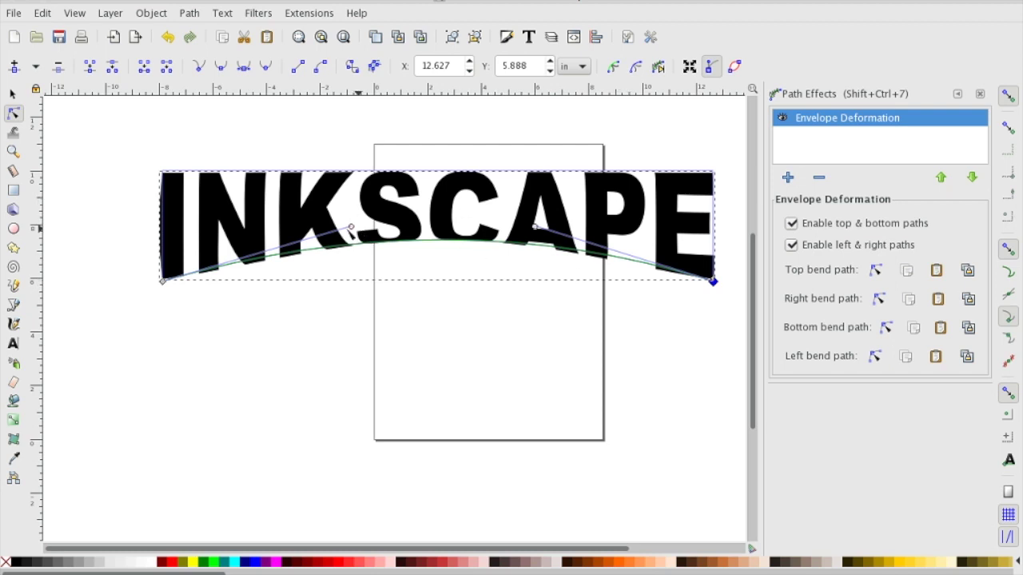
pyautogui.moveTo(353, 231)
pyautogui.mouseDown()
pyautogui.moveTo(346, 204)
pyautogui.moveTo(348, 250)
pyautogui.mouseUp()
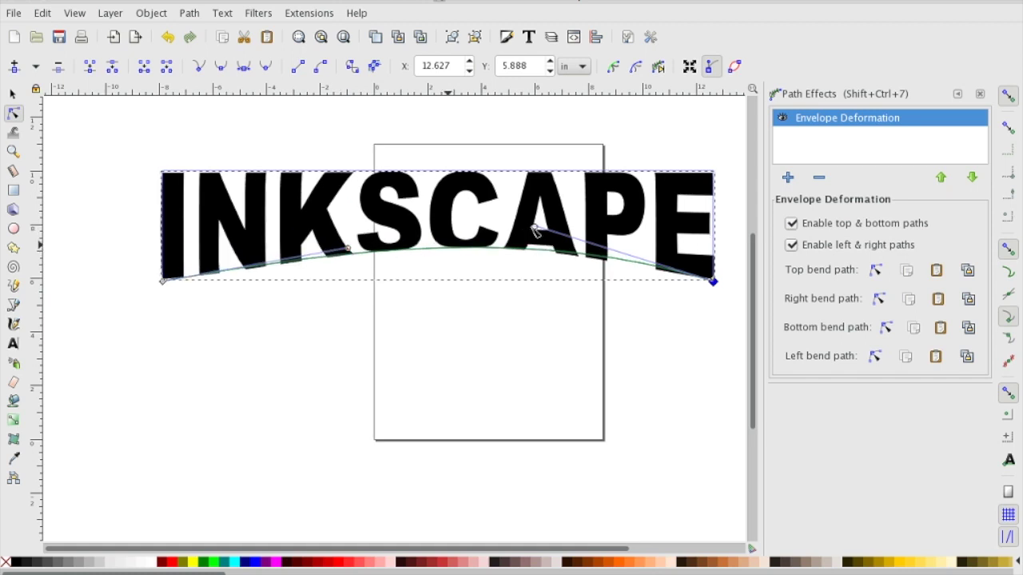
pyautogui.moveTo(535, 233); pyautogui.dragTo(532, 249)
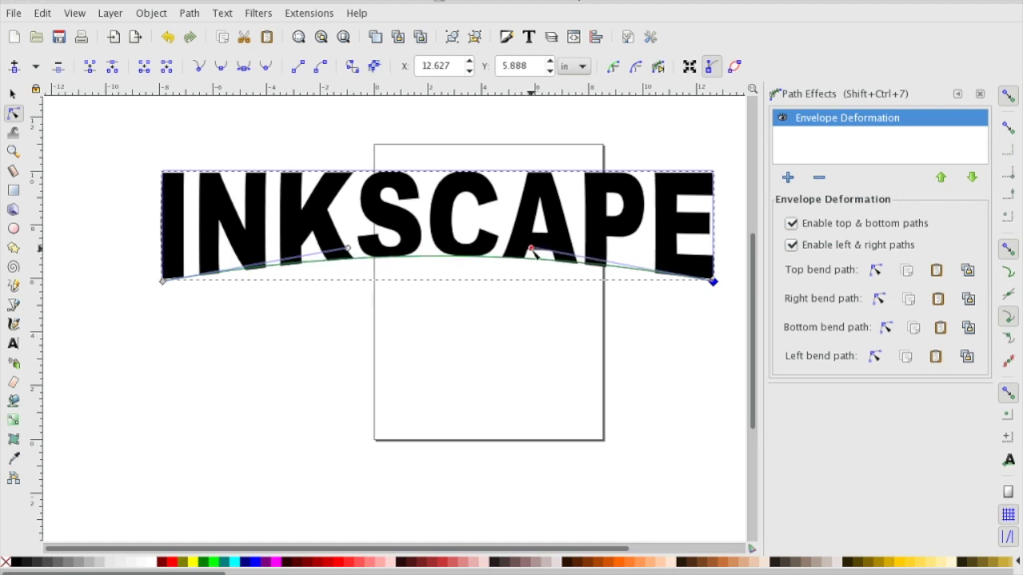
pyautogui.click(877, 273)
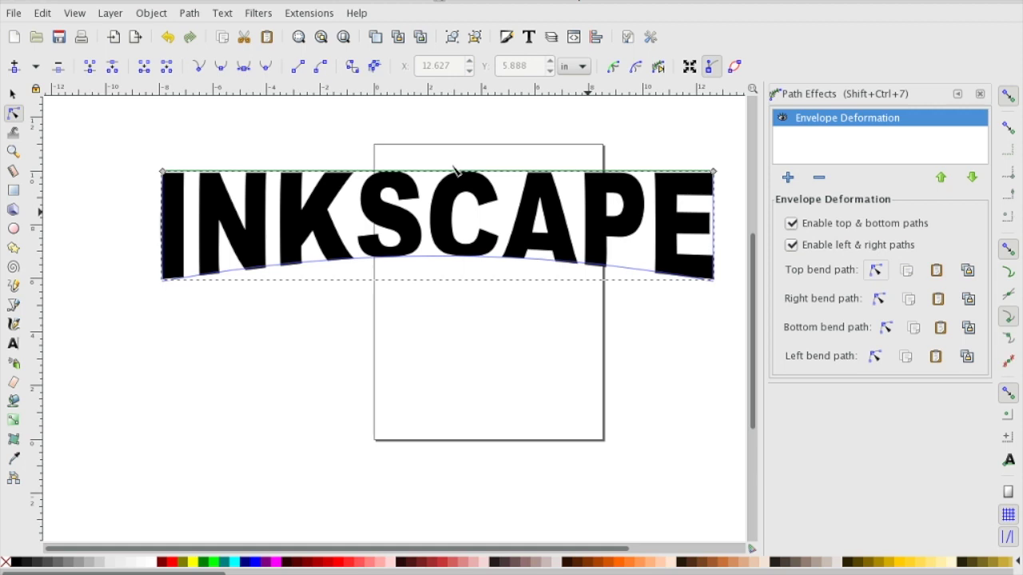
pyautogui.moveTo(461, 186); pyautogui.dragTo(461, 205)
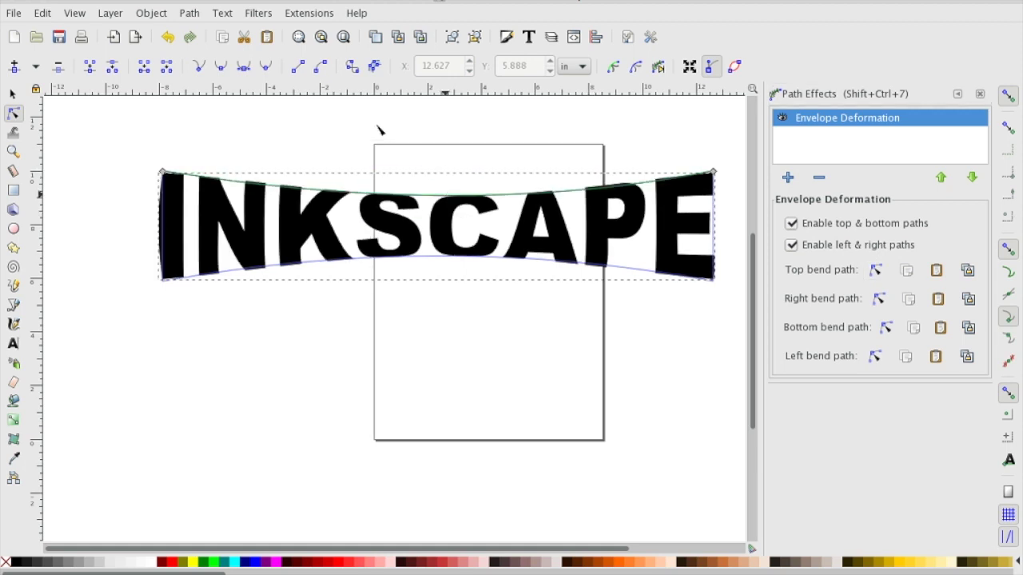
pyautogui.click(15, 96)
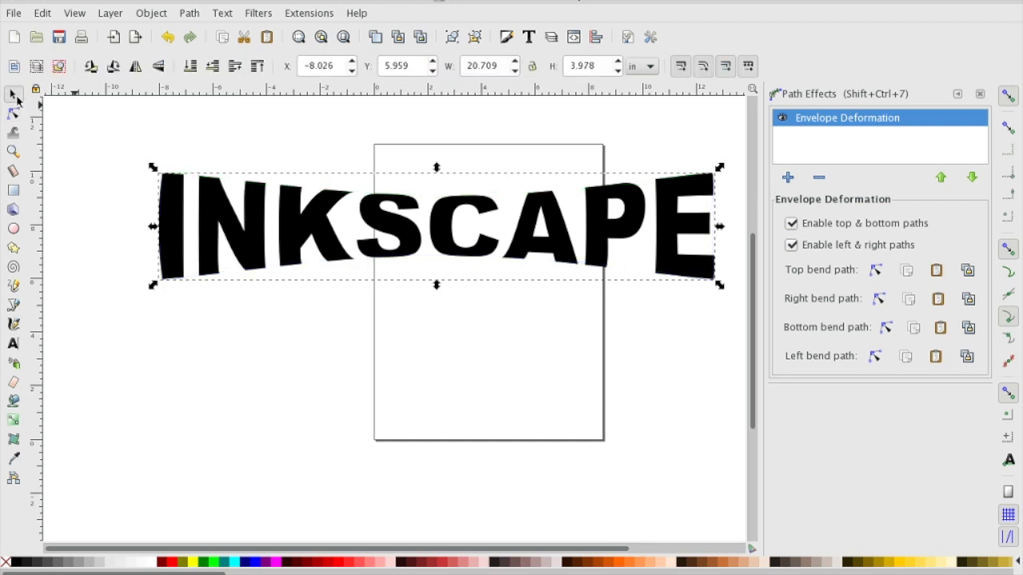
pyautogui.click(102, 150)
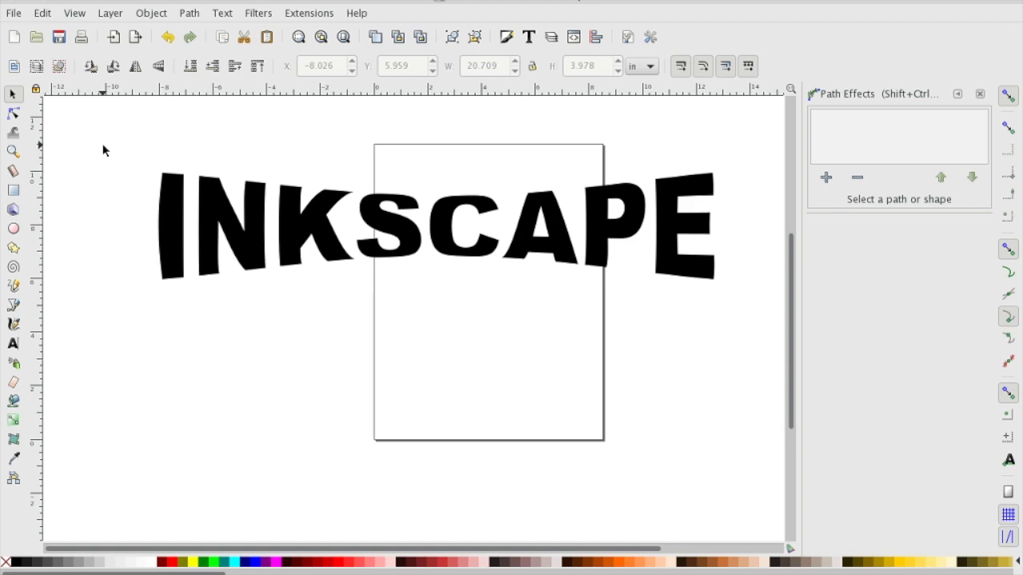
# Click on the warped INKSCAPE lettering on the canvas.
pyautogui.click(172, 182)
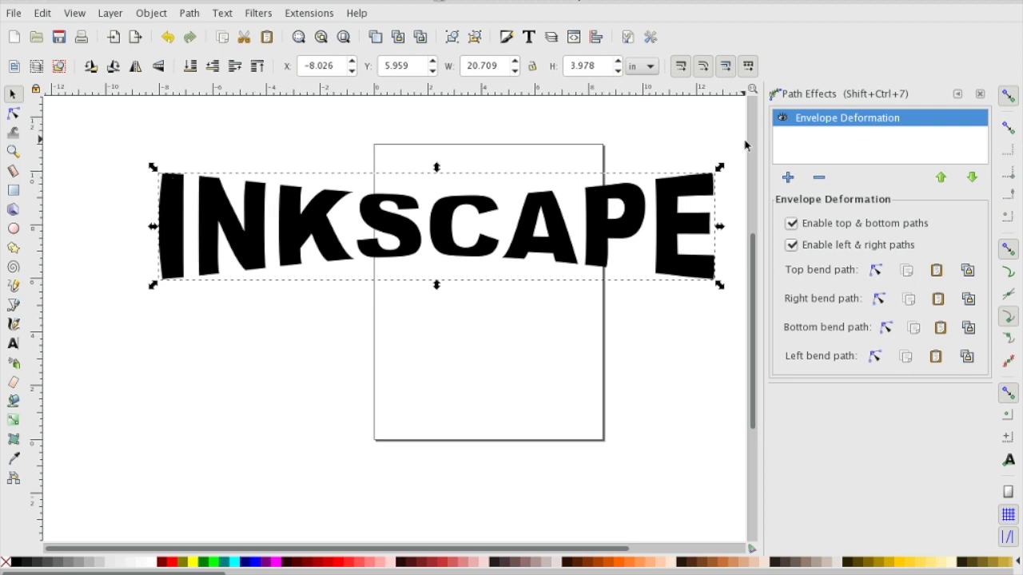
# Remove the Envelope Deformation effect from the lettering, then undo the removal.
pyautogui.click(819, 177)
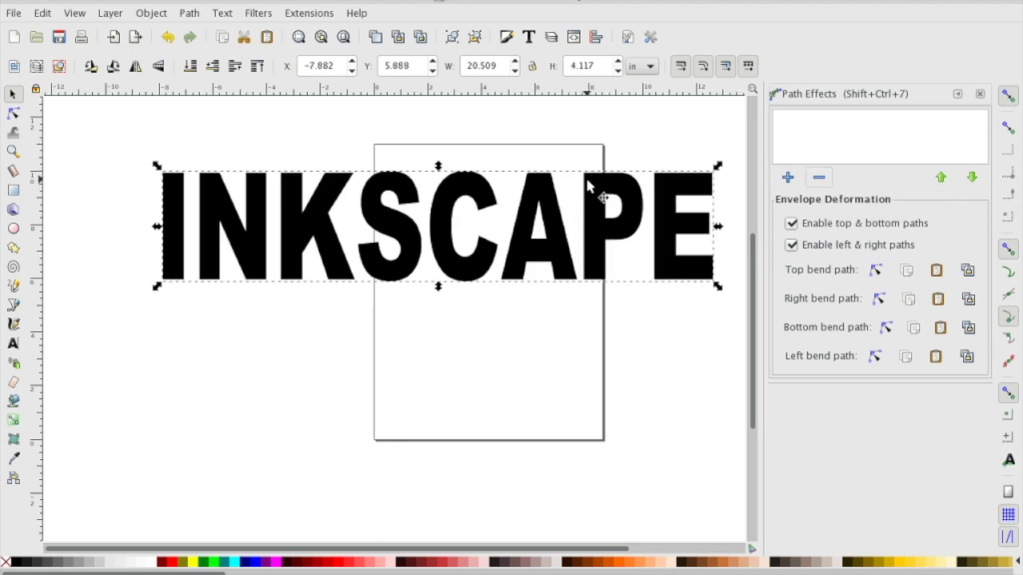
pyautogui.hotkey('ctrl', 'z')
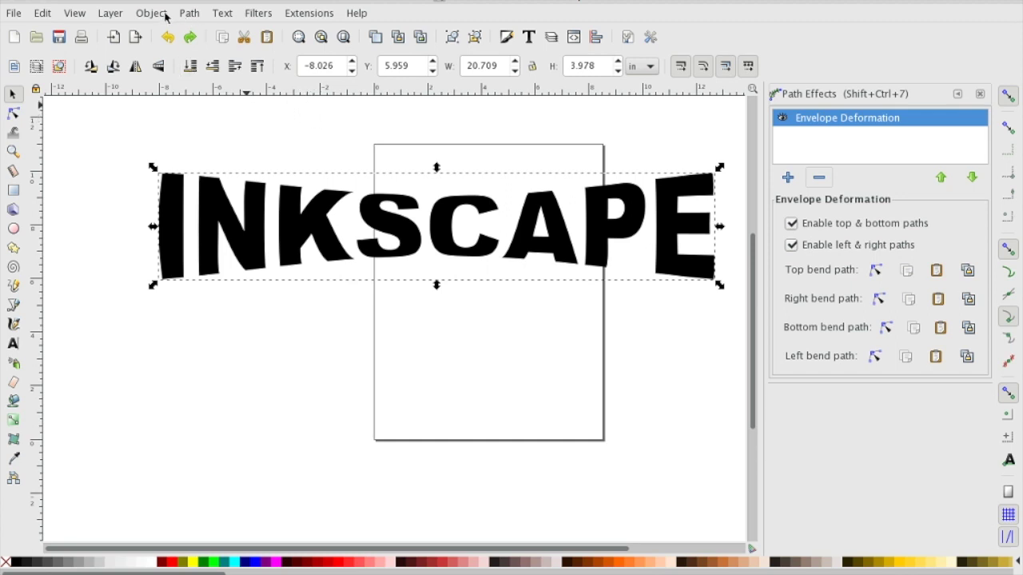
pyautogui.click(189, 14)
# Bake the warp in with Object to Path, close the Path Effects panel, and remove the fill.
pyautogui.click(204, 34)
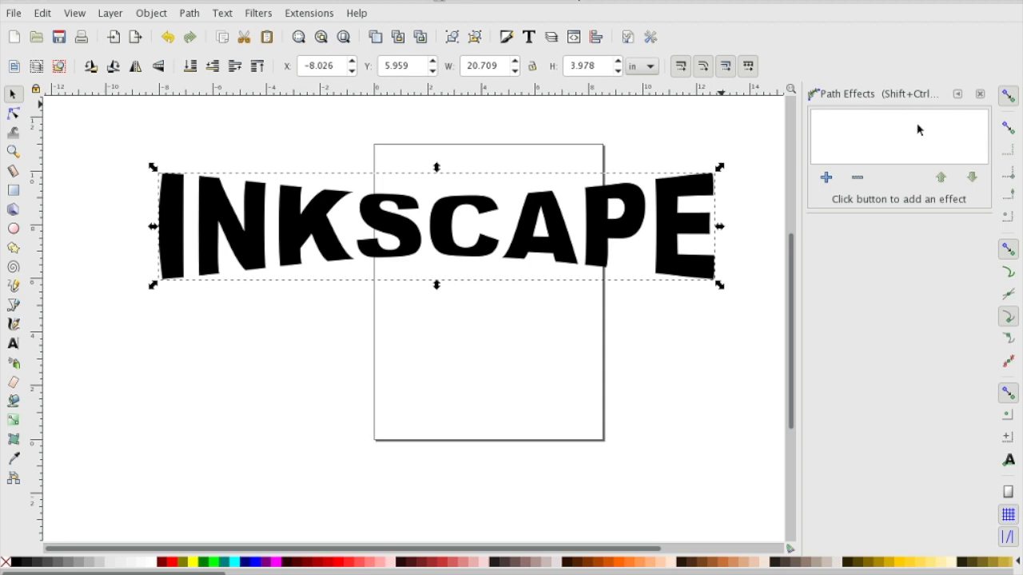
pyautogui.click(980, 94)
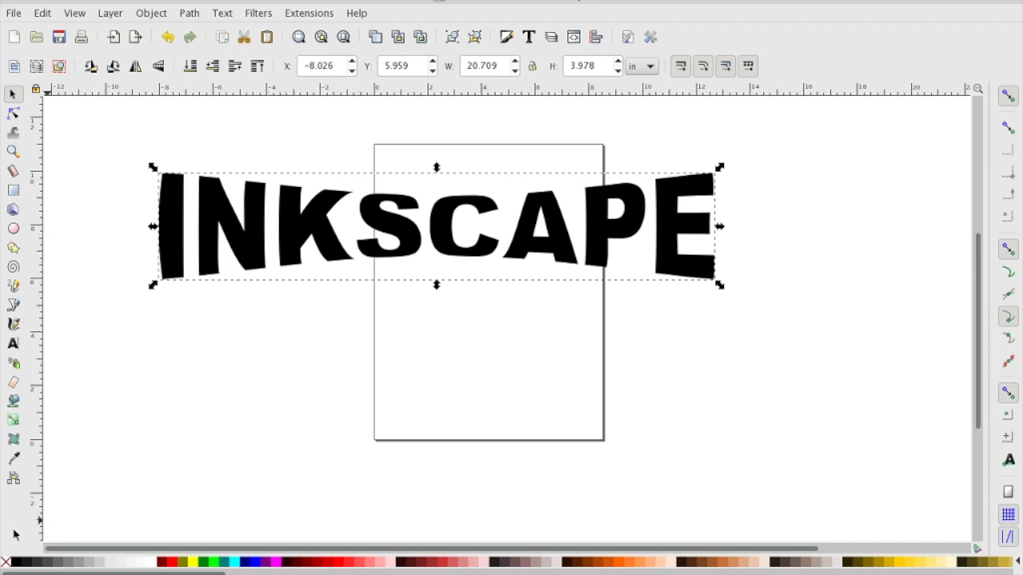
pyautogui.click(6, 562)
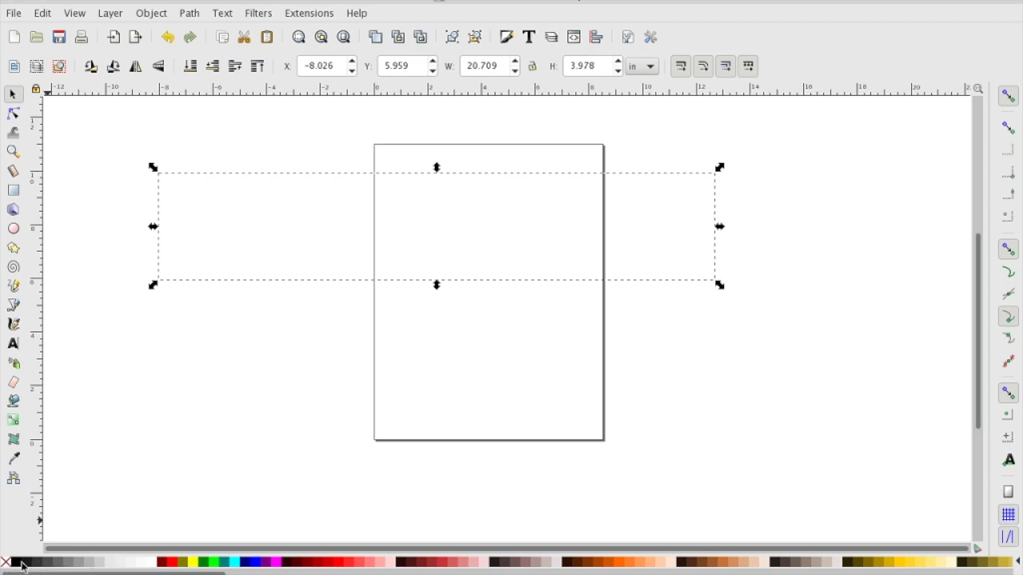
# Give the lettering a black stroke, then revert it to the original straight black letters.
pyautogui.keyDown('shift'); pyautogui.click(14, 565); pyautogui.keyUp('shift')
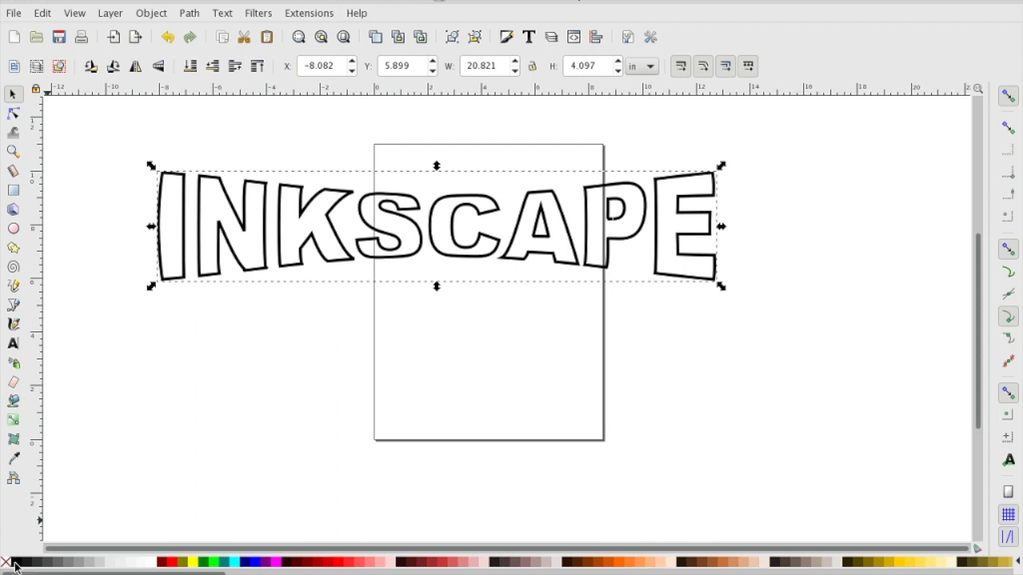
pyautogui.keyDown('shift'); pyautogui.click(7, 563); pyautogui.keyUp('shift')
pyautogui.click(15, 562)
pyautogui.press('Escape')
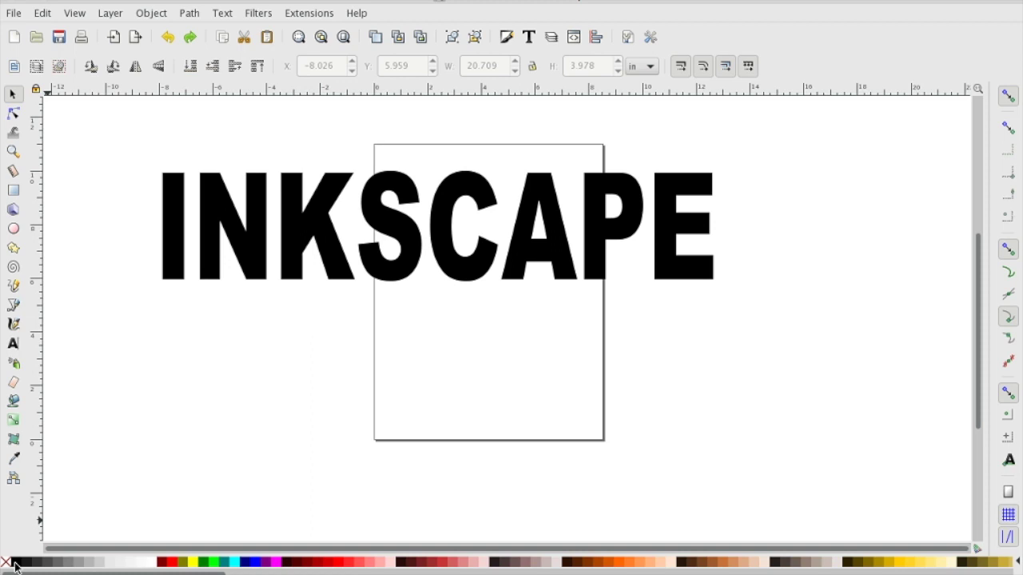
# Select the straight INKSCAPE lettering and open its Path Effects settings.
pyautogui.click(205, 228)
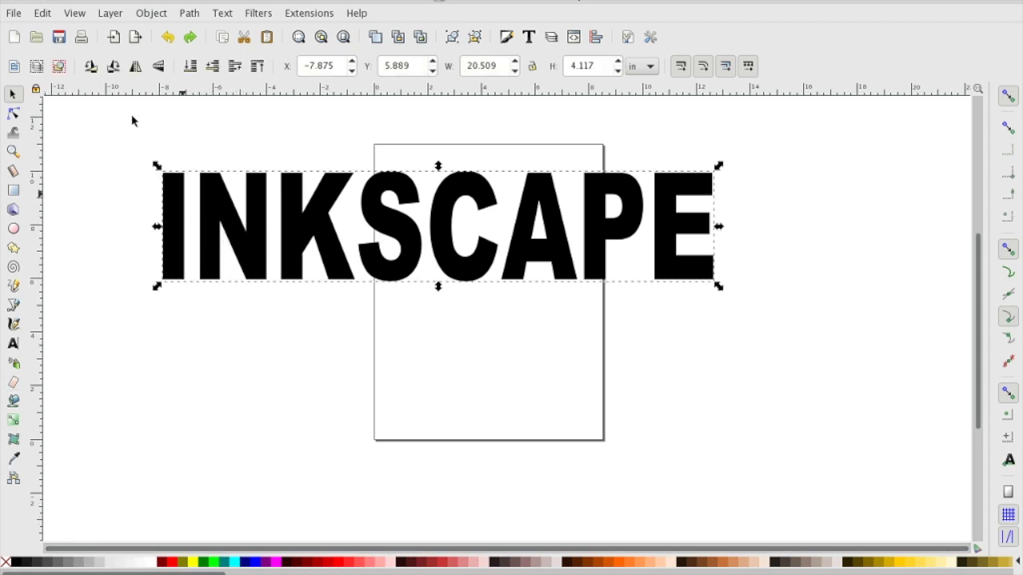
pyautogui.click(189, 14)
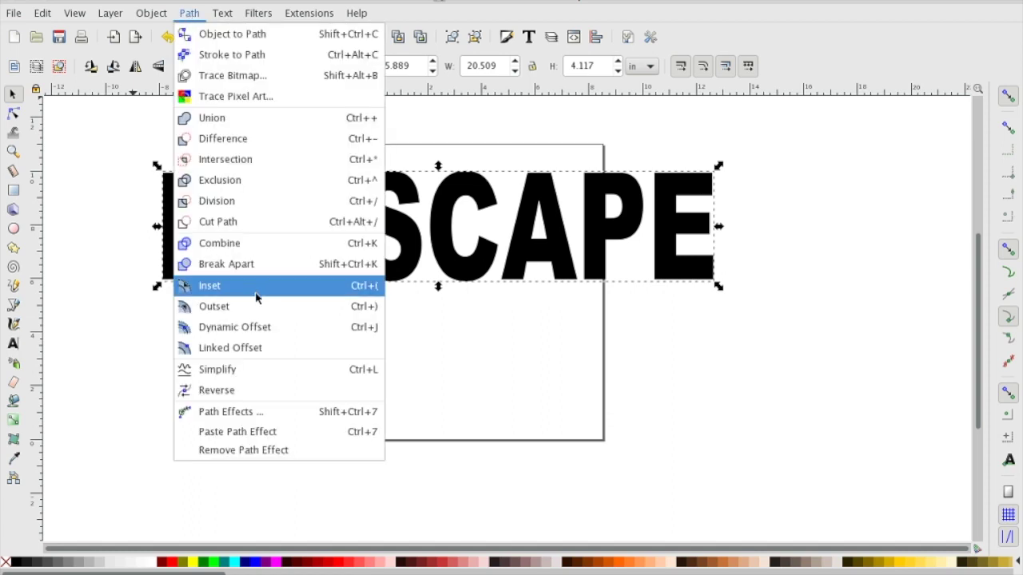
pyautogui.click(267, 414)
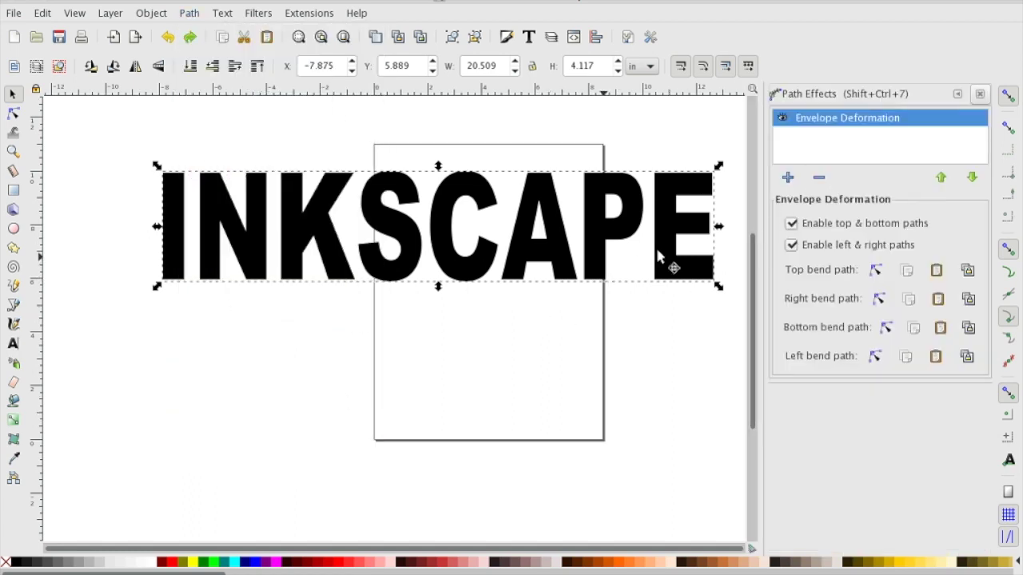
# Add a middle node to the bottom bend path, then reselect the lettering with the selector tool.
pyautogui.click(887, 334)
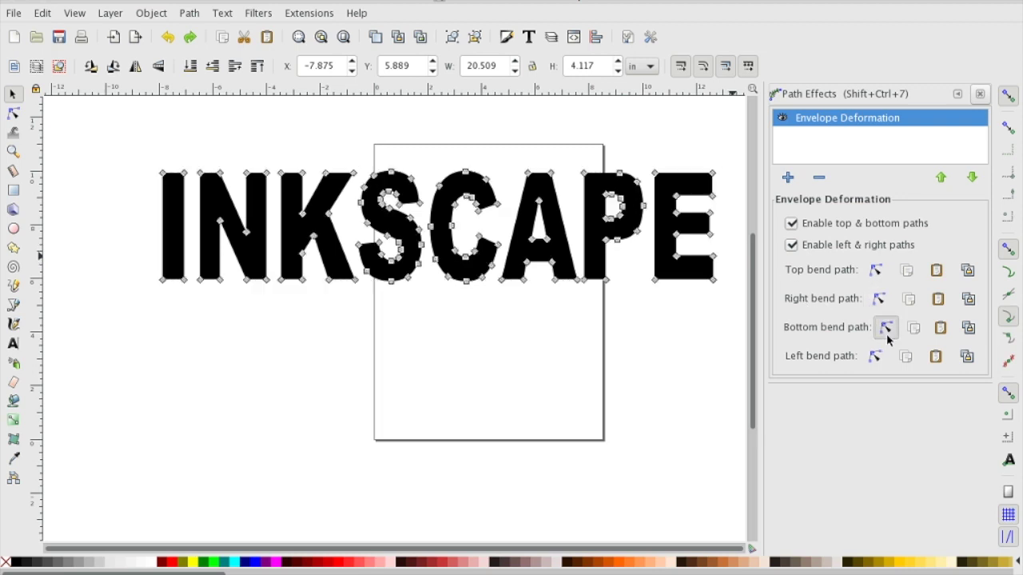
pyautogui.click(432, 281)
pyautogui.doubleClick(432, 281)
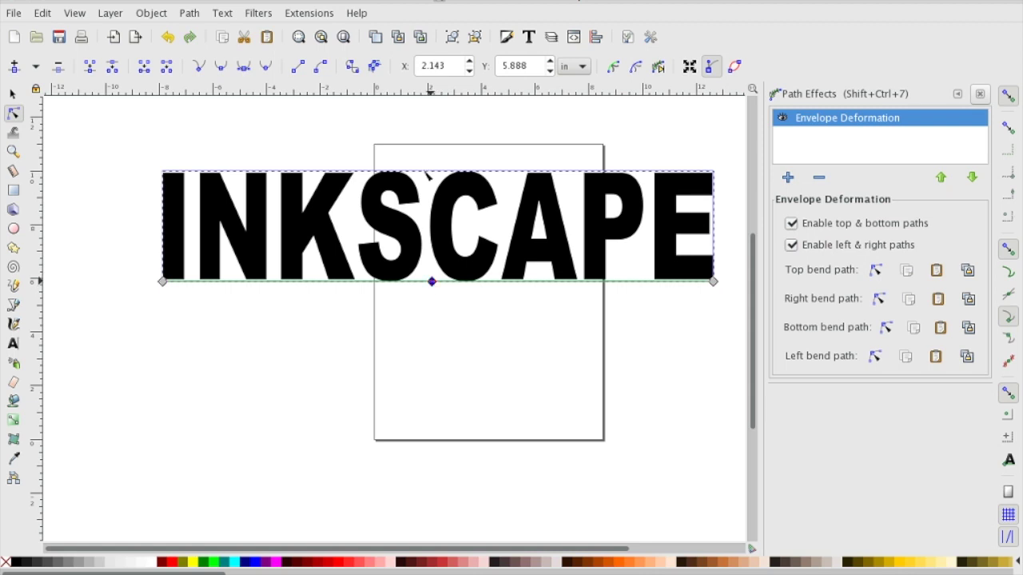
pyautogui.press('Escape')
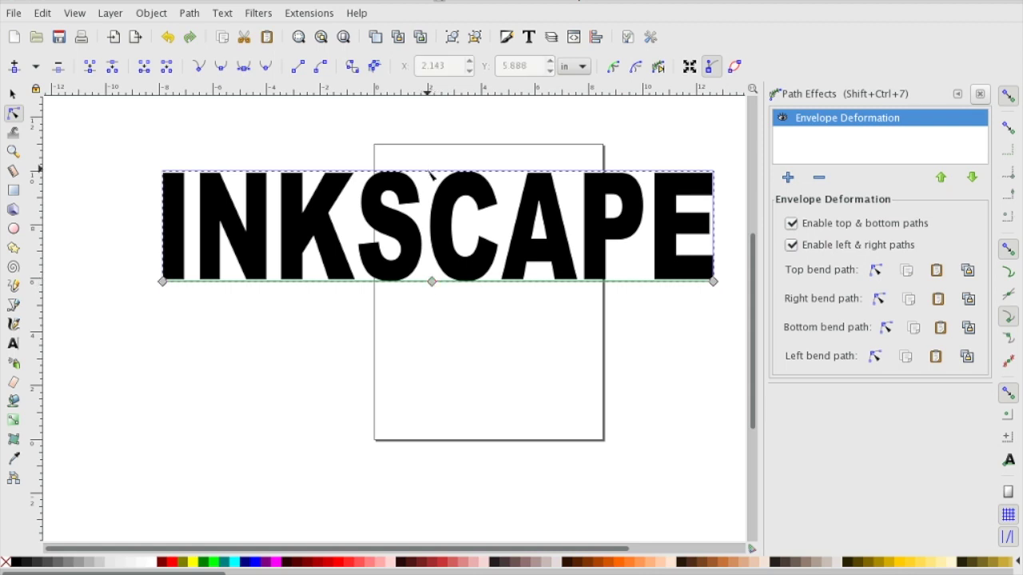
pyautogui.press('Escape')
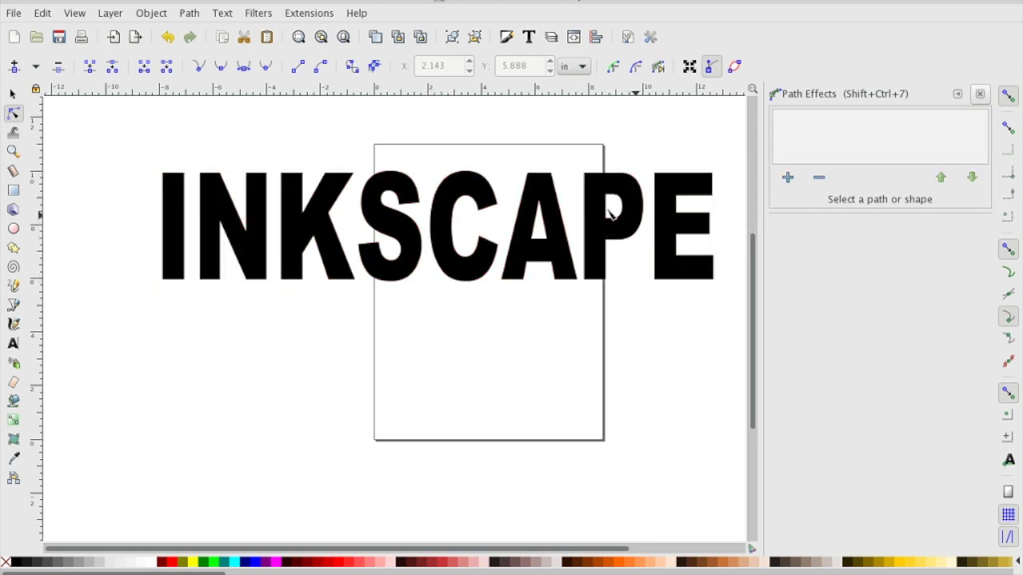
pyautogui.click(12, 95)
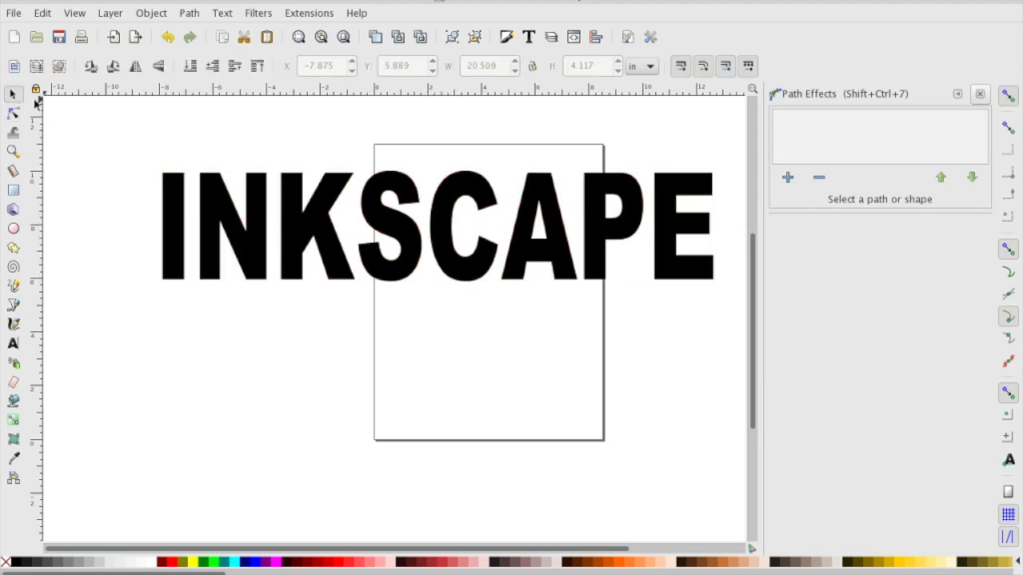
pyautogui.click(344, 246)
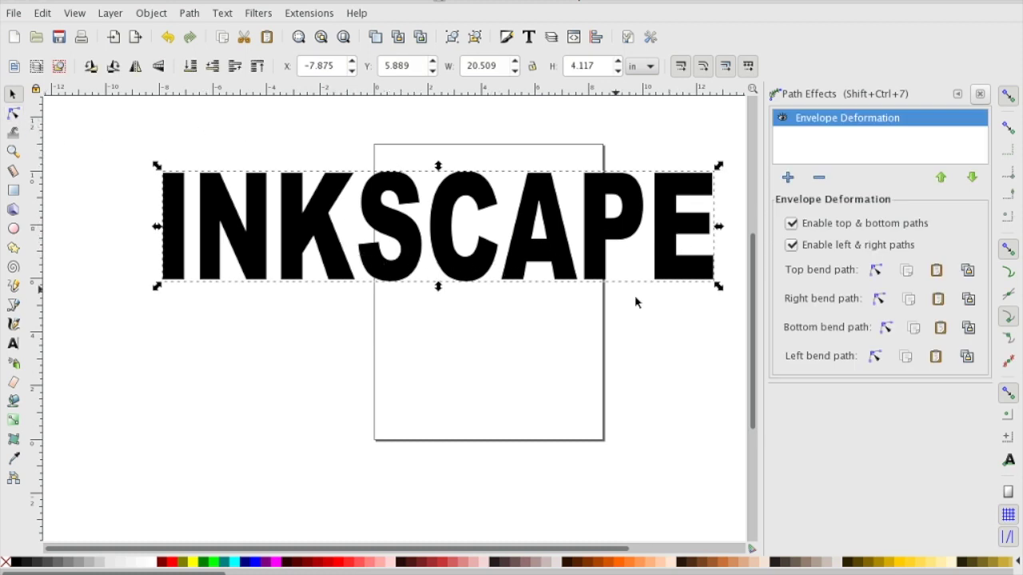
# Edit the bottom bend path and drag its middle node down into a V point.
pyautogui.click(878, 301)
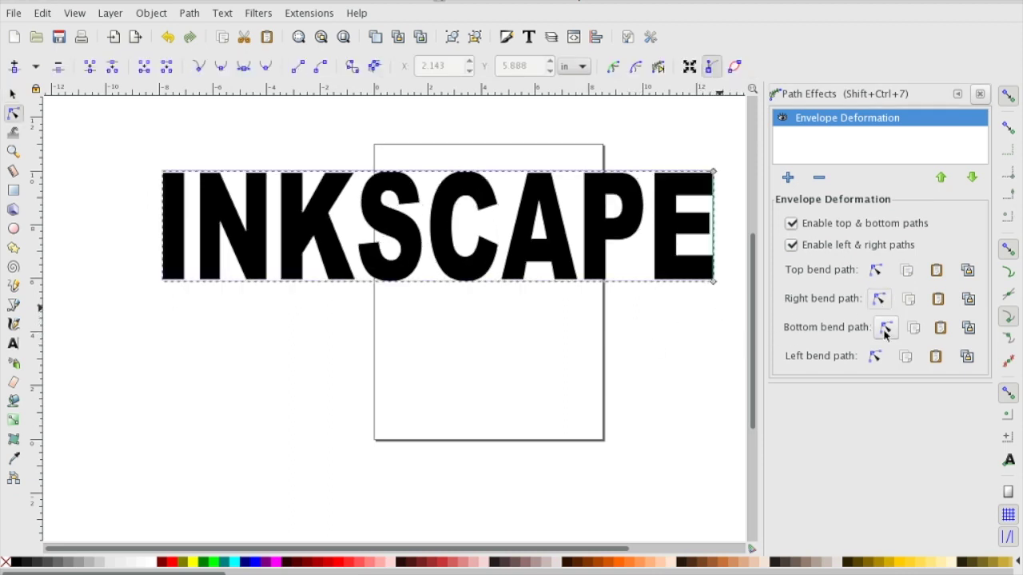
pyautogui.click(885, 333)
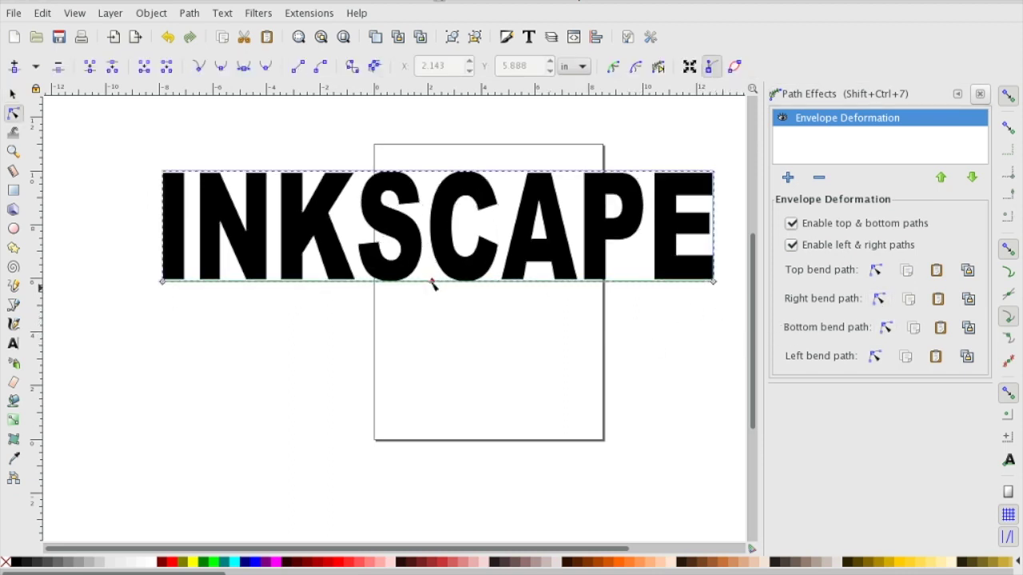
pyautogui.moveTo(431, 283); pyautogui.dragTo(432, 352)
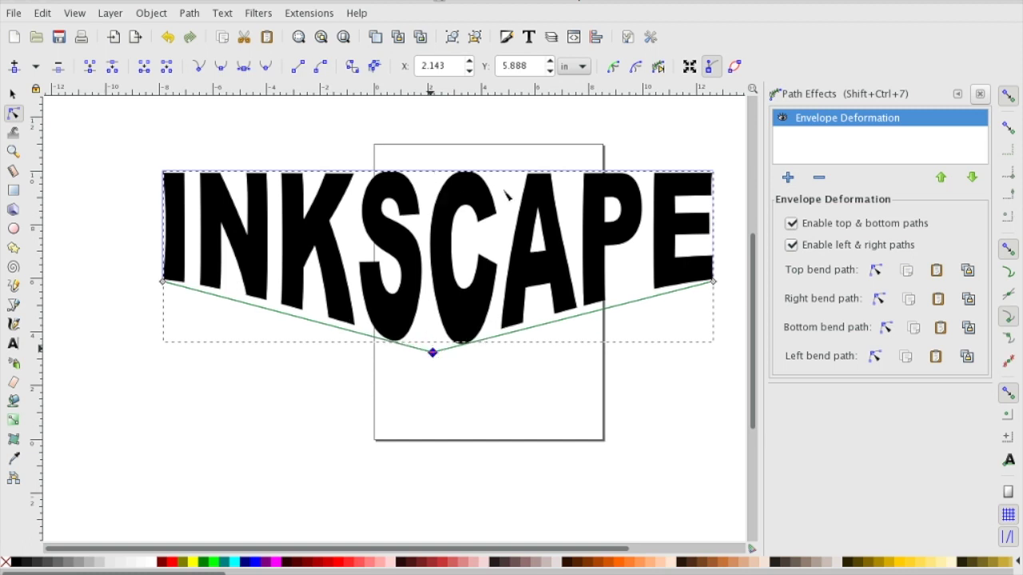
# Add a middle node to the top bend path and drag it up into a peak.
pyautogui.click(875, 270)
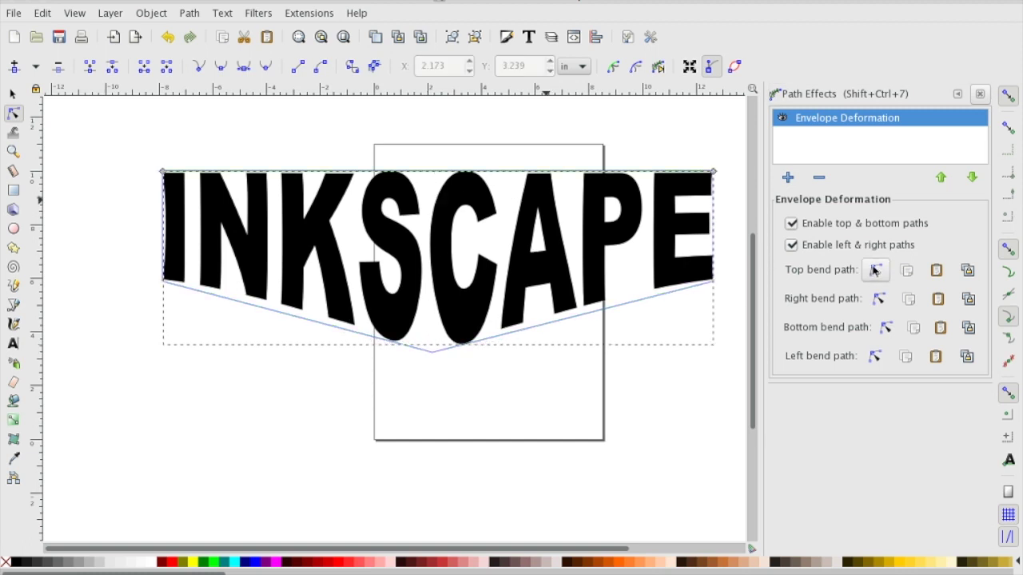
pyautogui.doubleClick(431, 171)
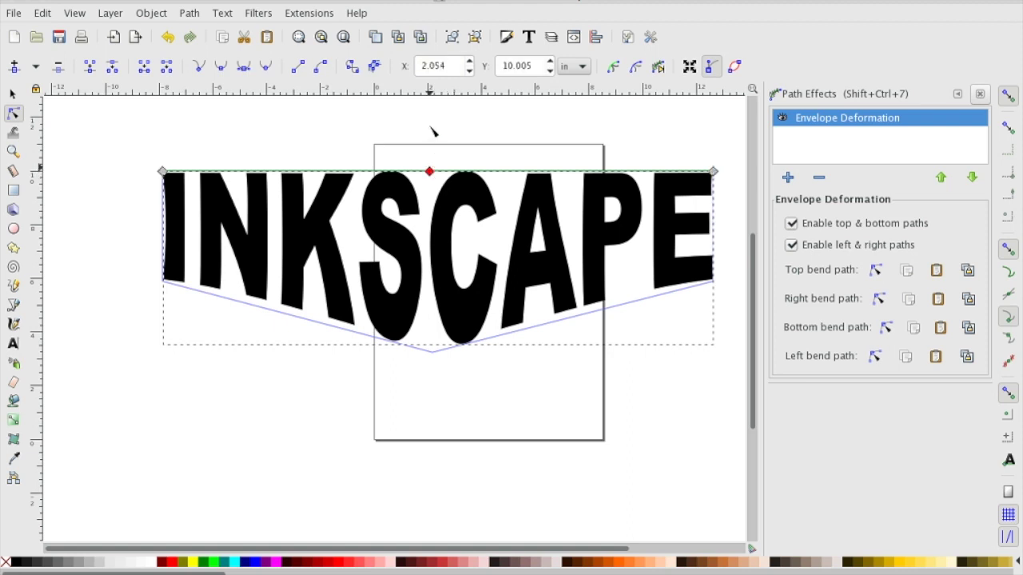
pyautogui.moveTo(429, 171); pyautogui.dragTo(431, 117)
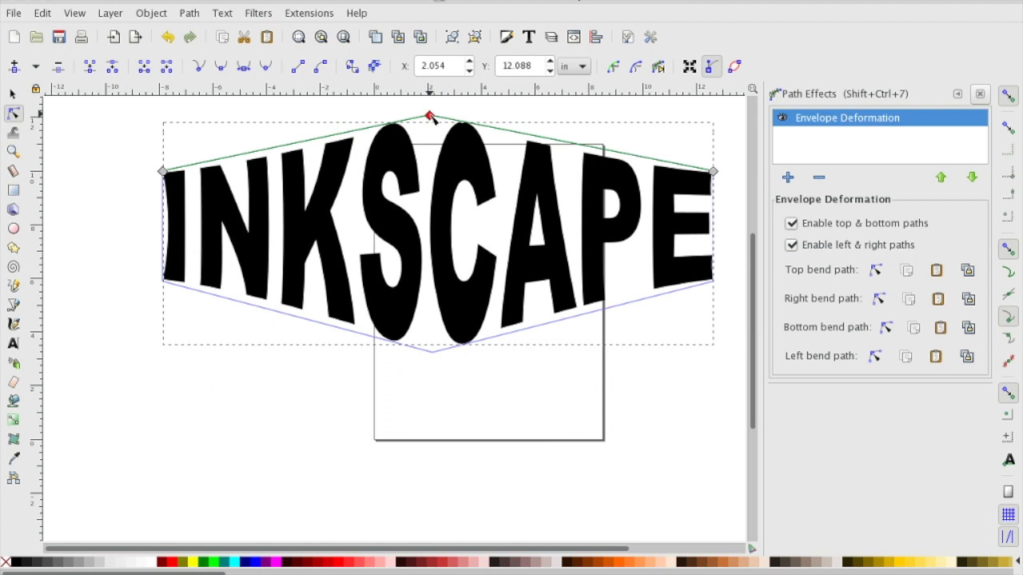